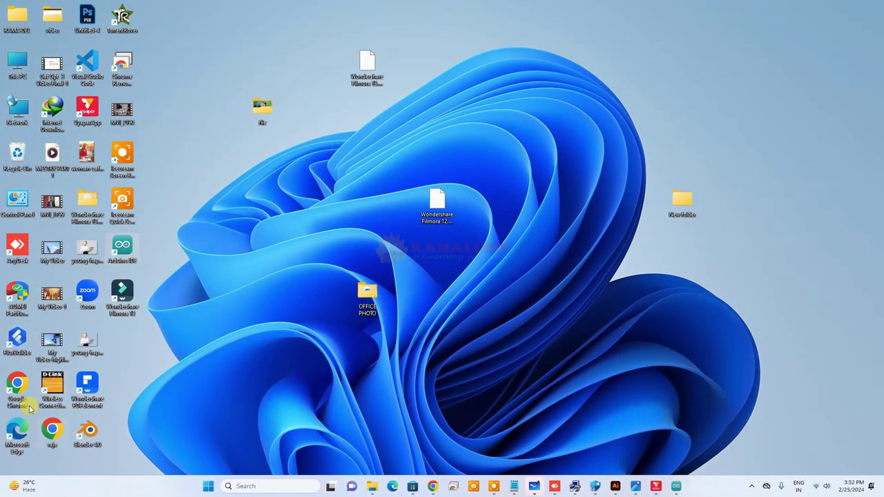
Step: Launch Google Chrome from the desktop shortcut
double_click(13, 388)
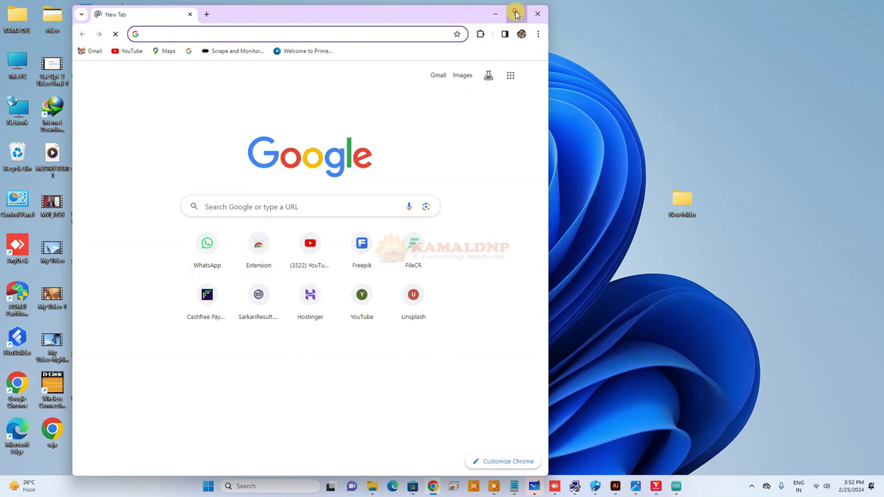
Step: Maximize Chrome and load the Twilio homepage
click(516, 14)
click(138, 28)
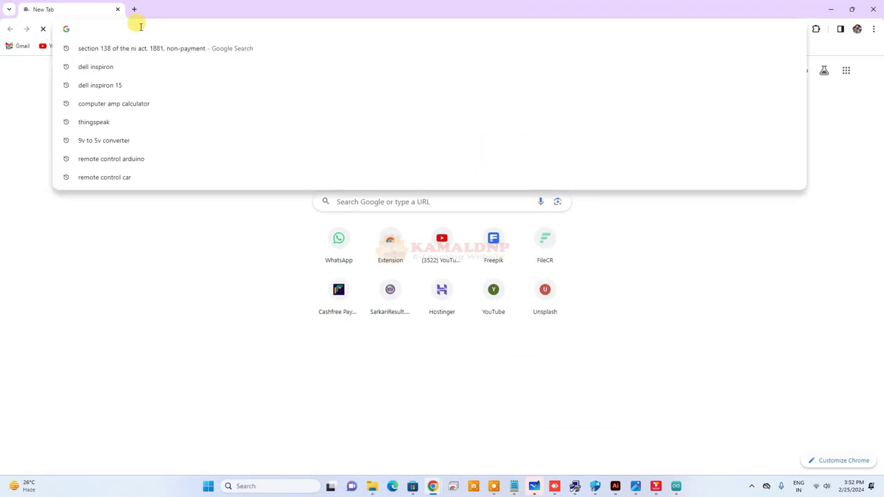
text(TWilio.com)
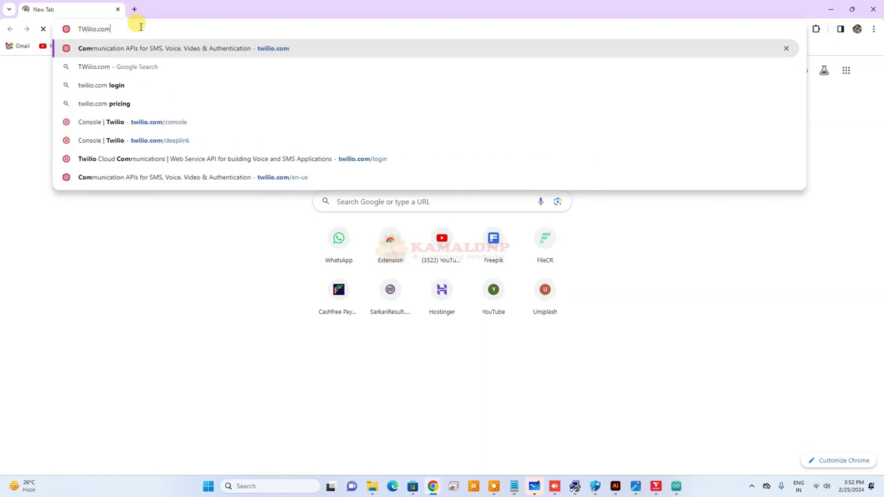
key(Return)
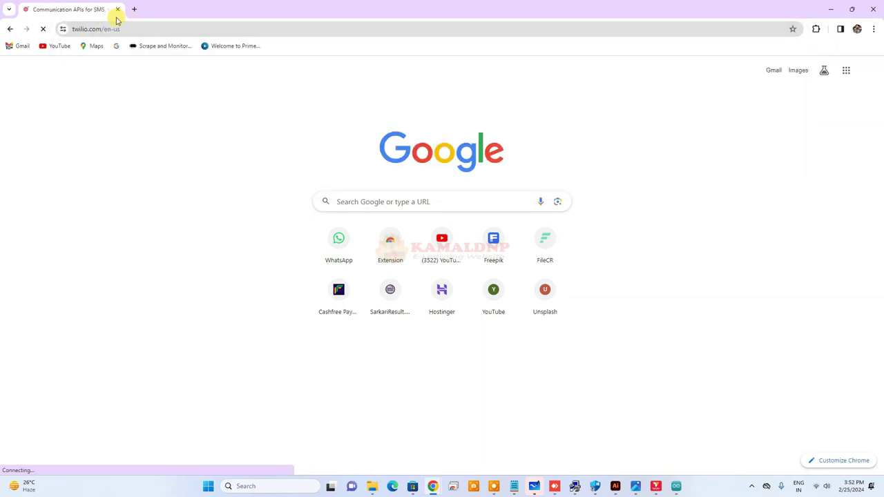
Step: Open the saved ThingSpeak ThingHTTP sign-in page in a second tab, keeping Twilio in front
click(136, 9)
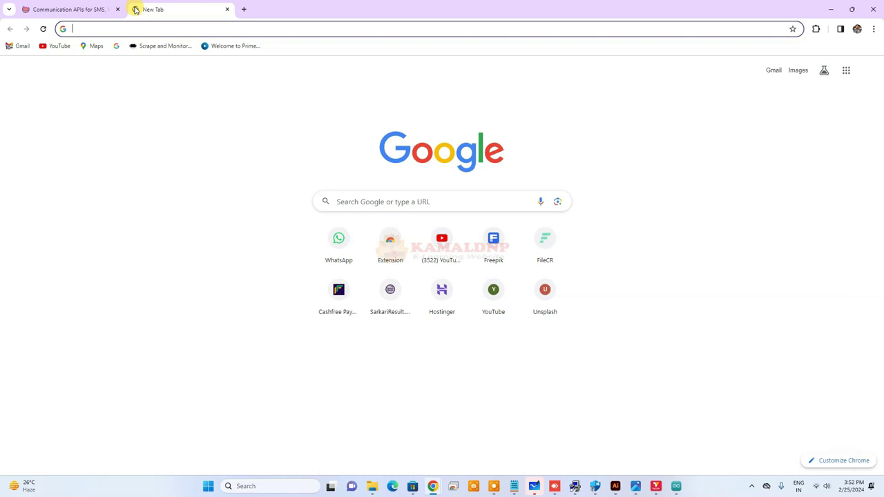
click(85, 10)
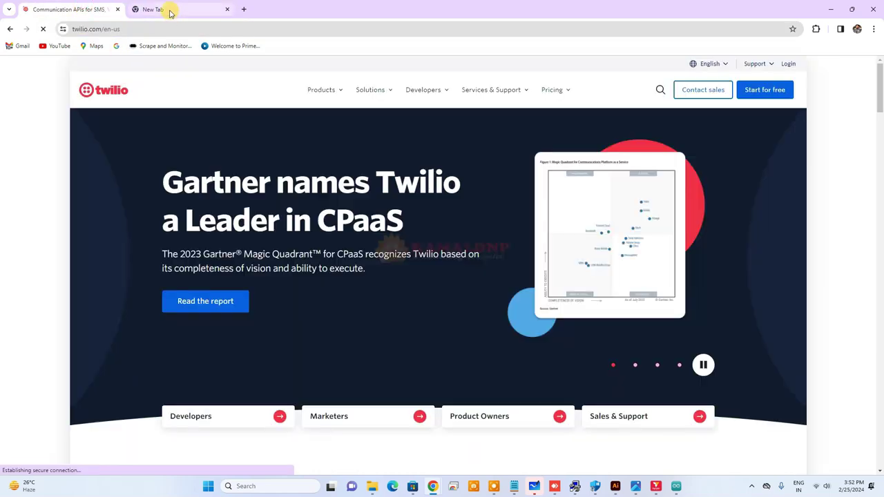
click(170, 13)
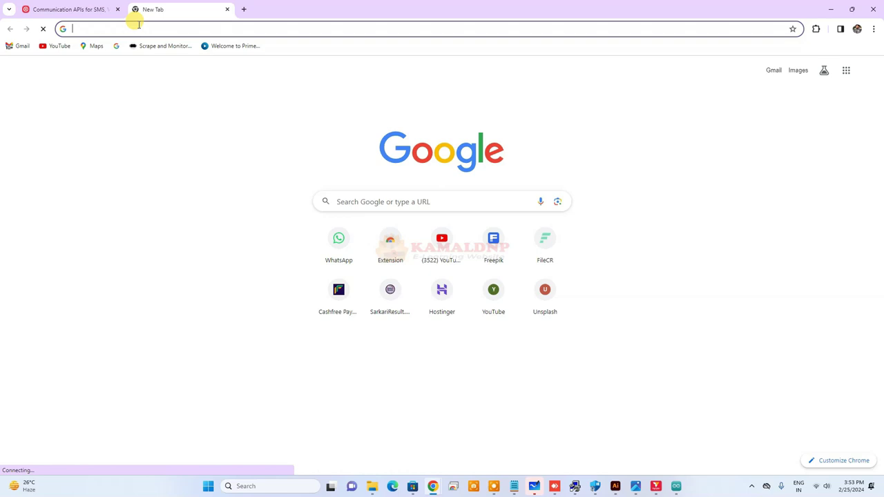
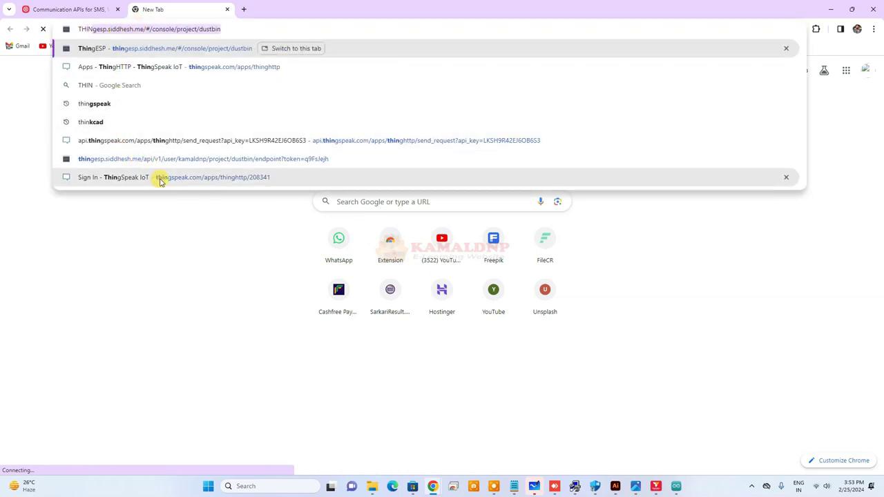
click(160, 178)
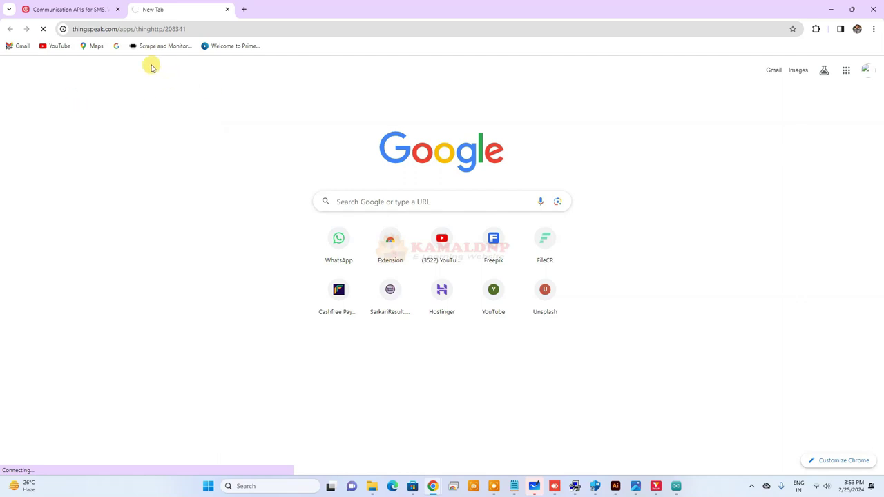
click(60, 8)
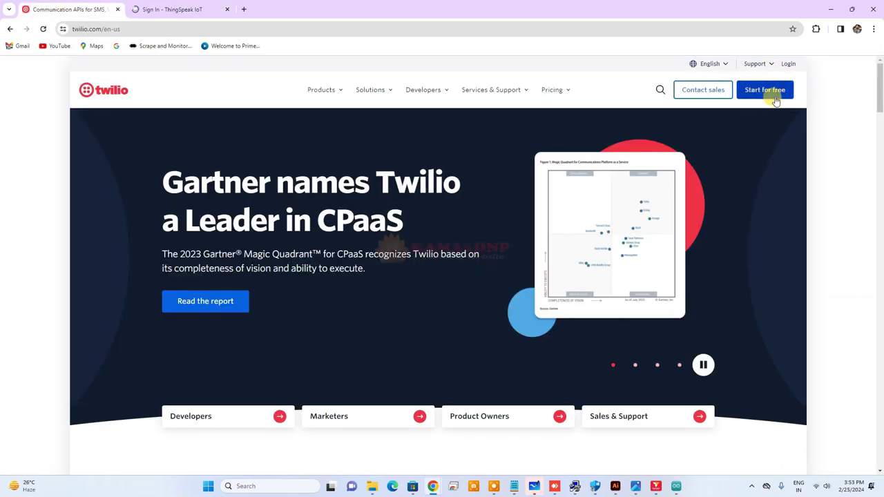
Step: Submit the Twilio sign-up form with first and last name, email address and password
click(792, 64)
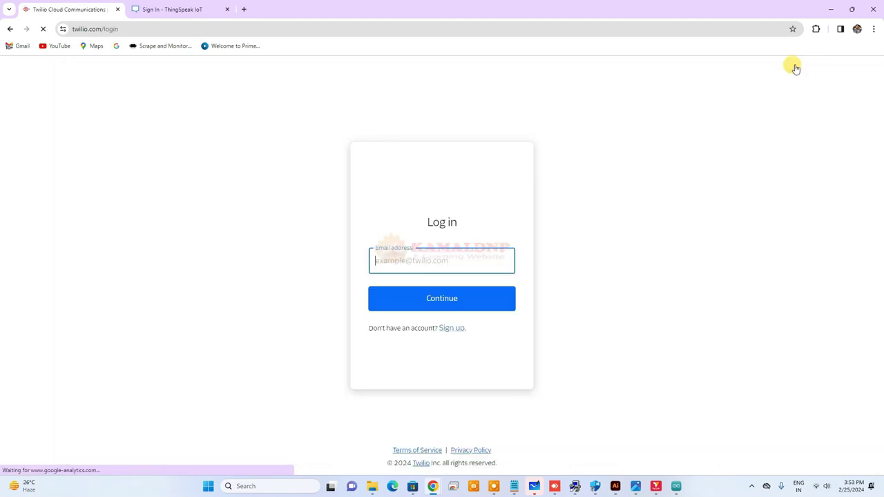
click(452, 329)
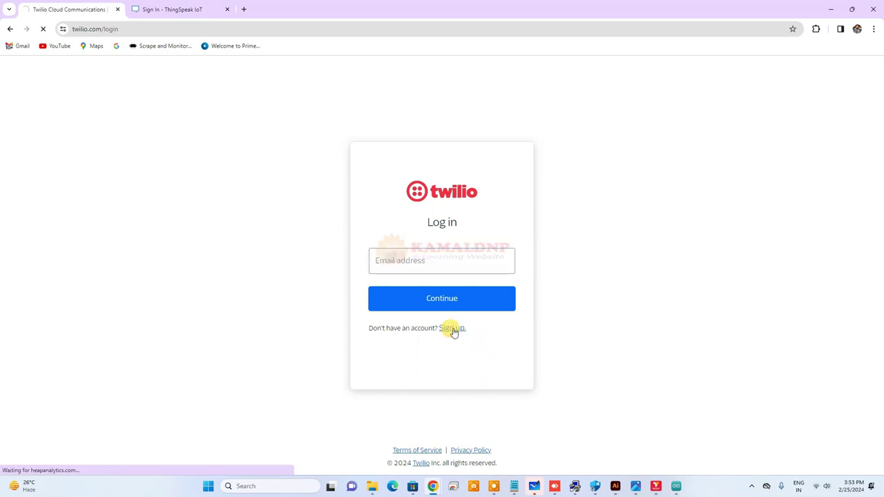
click(319, 217)
click(327, 274)
click(315, 250)
click(272, 276)
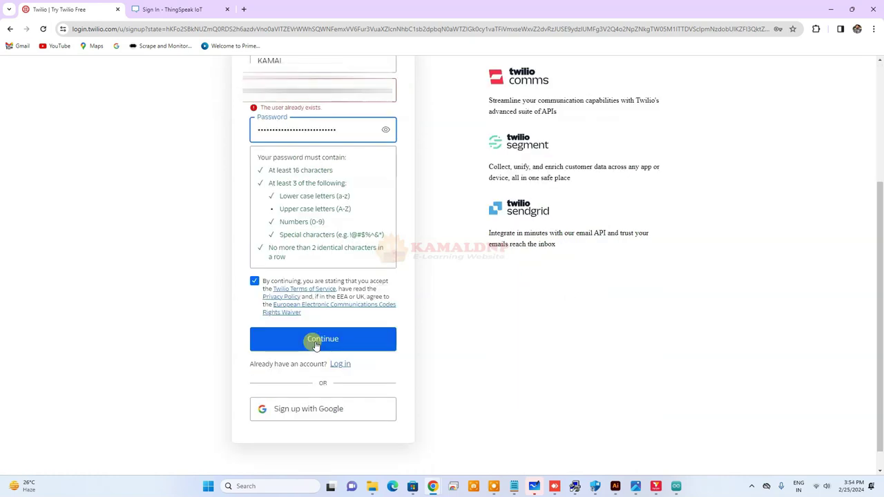
click(315, 343)
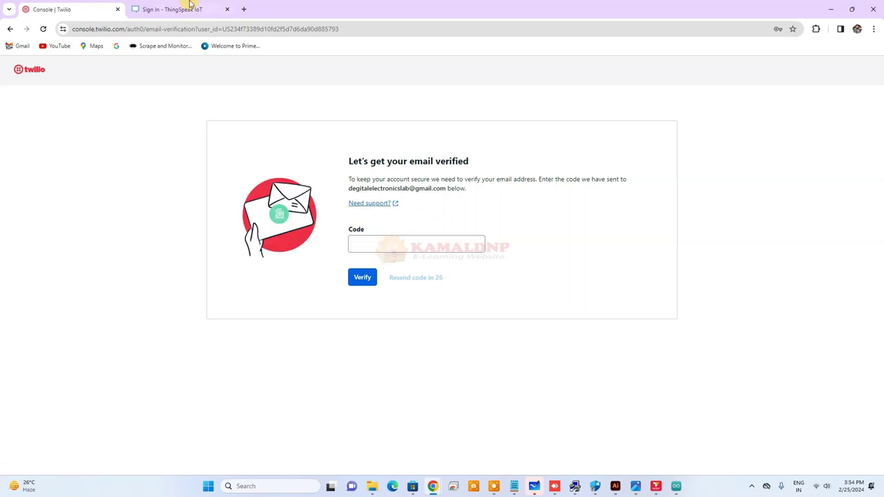
click(243, 8)
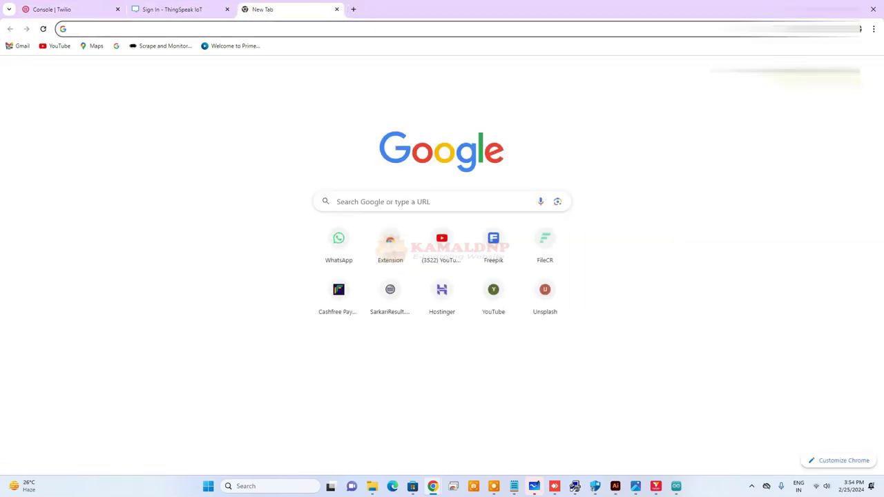
click(865, 72)
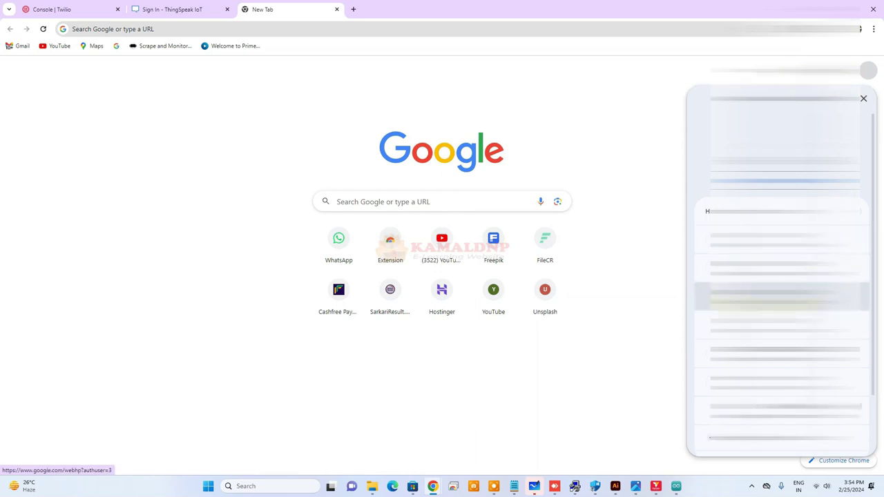
click(780, 297)
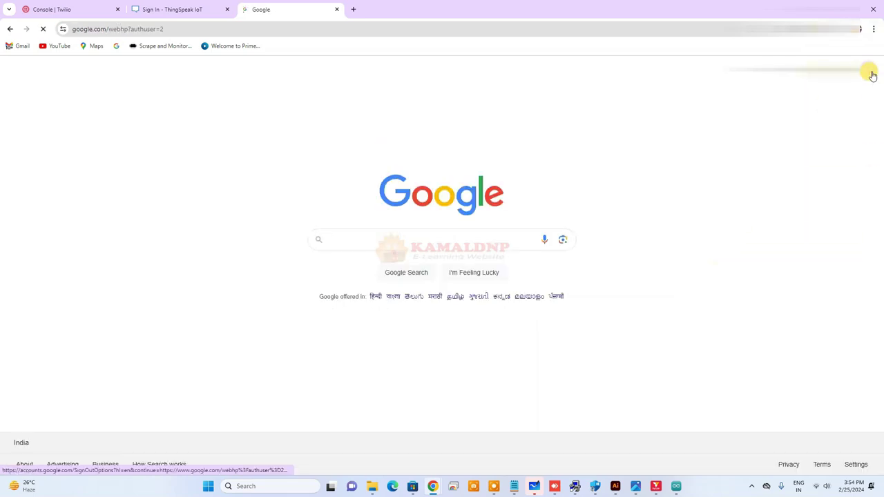
click(871, 75)
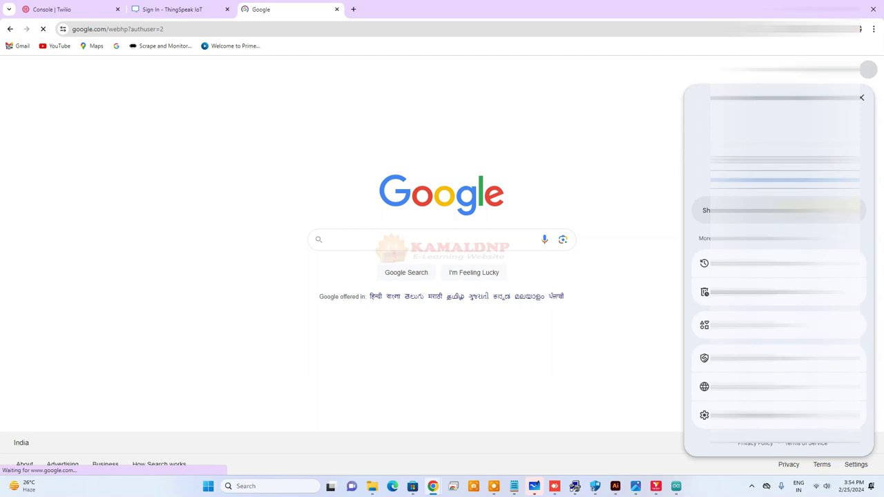
click(778, 295)
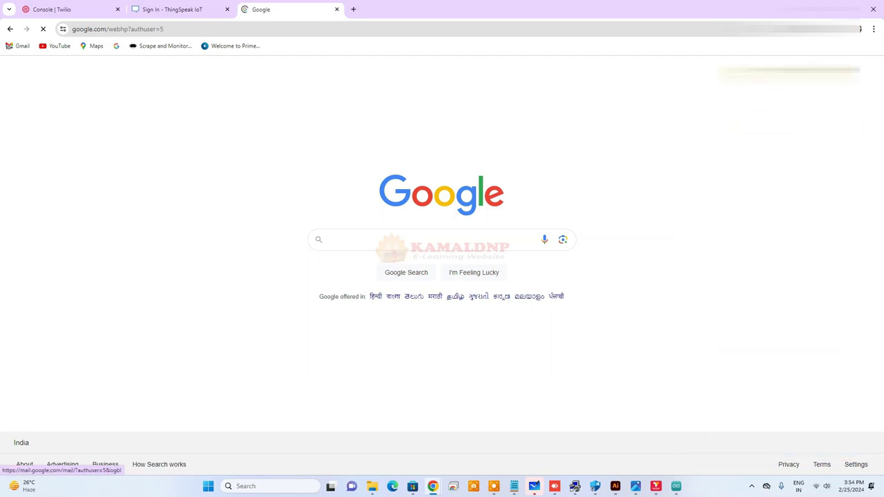
click(789, 74)
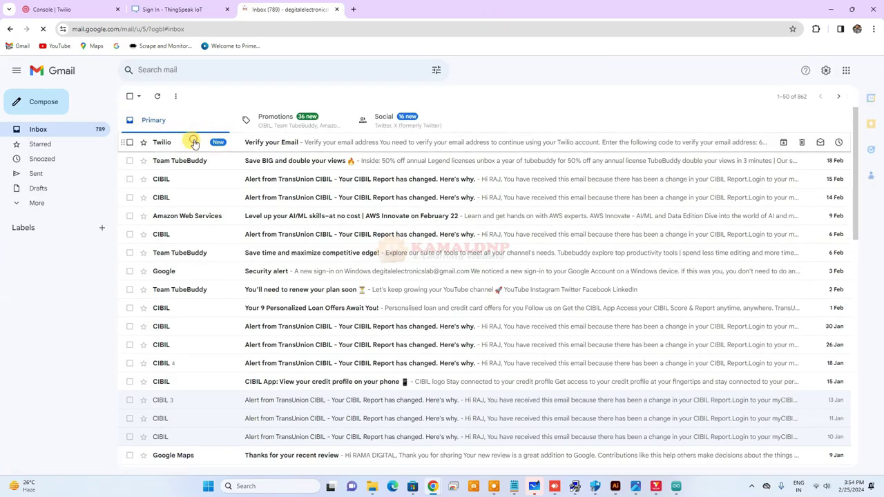
Step: Copy the code from Twilio's Verify your Email message into the Twilio code field
click(194, 142)
mouse_move(368, 281)
mouse_down()
mouse_move(418, 280)
mouse_move(360, 282)
mouse_move(368, 279)
mouse_up()
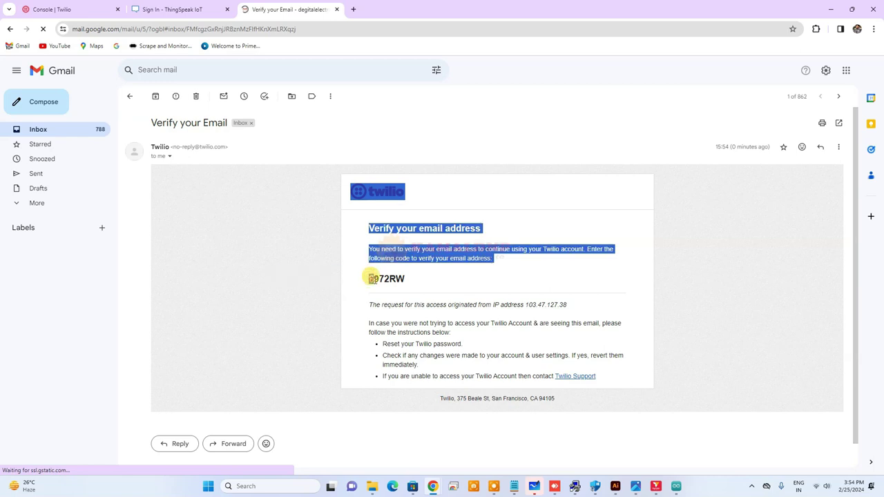
click(371, 279)
double_click(394, 278)
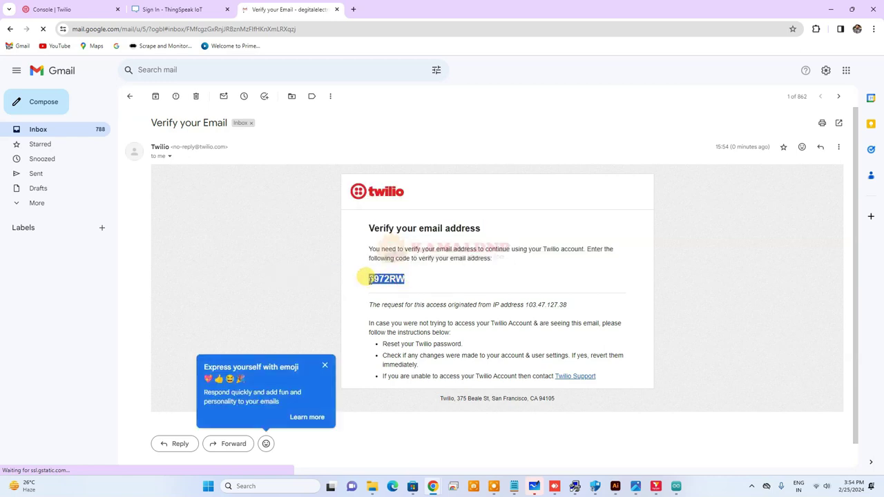
key(ctrl+c)
click(62, 9)
click(354, 241)
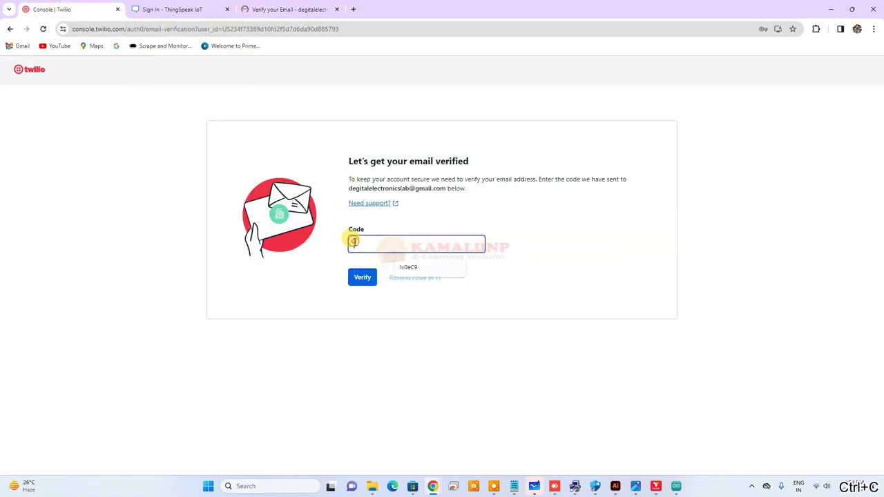
Step: Verify the email with the pasted code and the phone number with the SMS code, past the recovery code
key(ctrl+v)
click(361, 279)
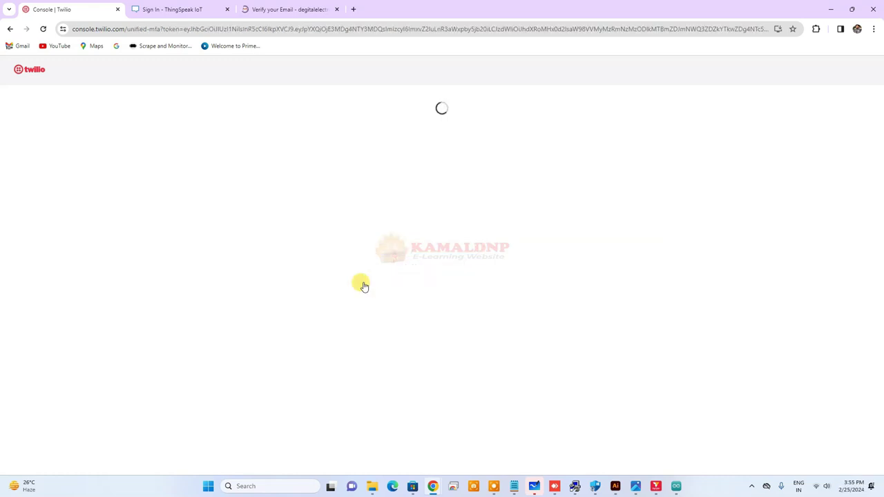
click(481, 282)
click(511, 336)
click(368, 312)
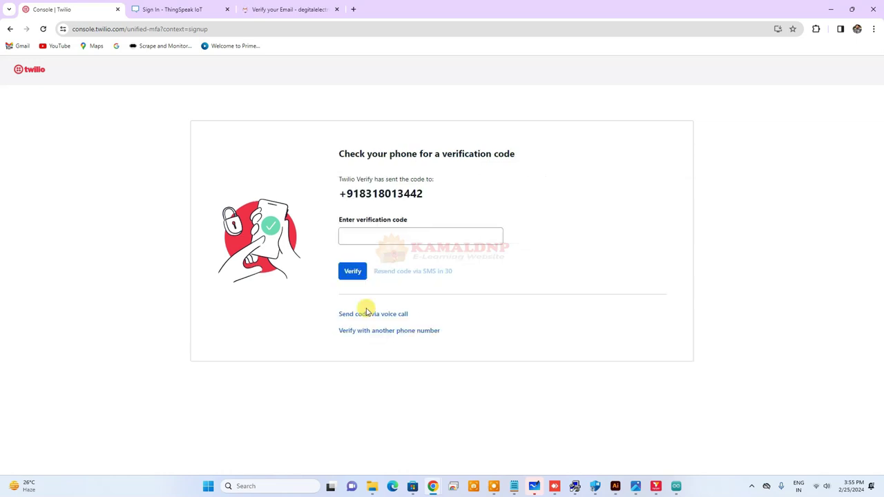
click(398, 239)
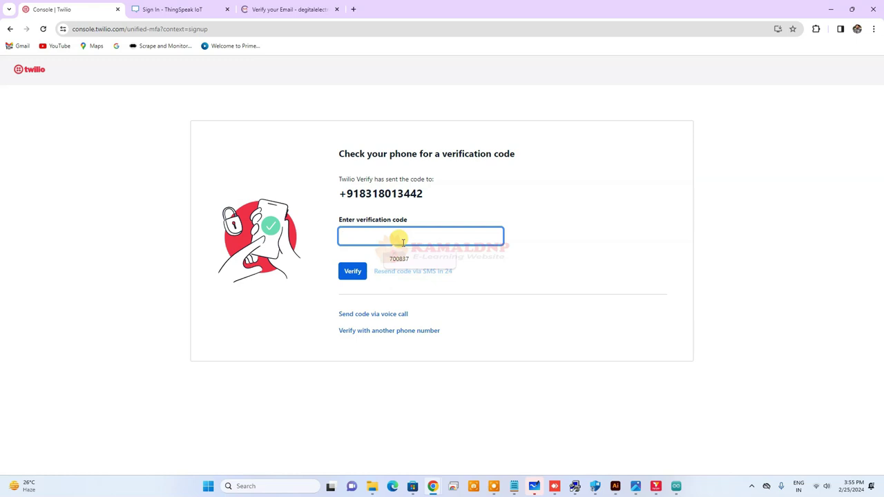
click(350, 269)
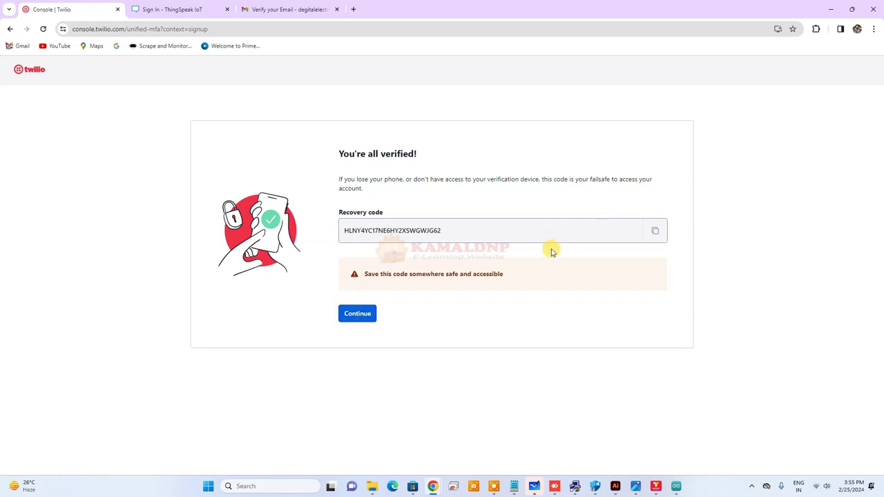
click(356, 315)
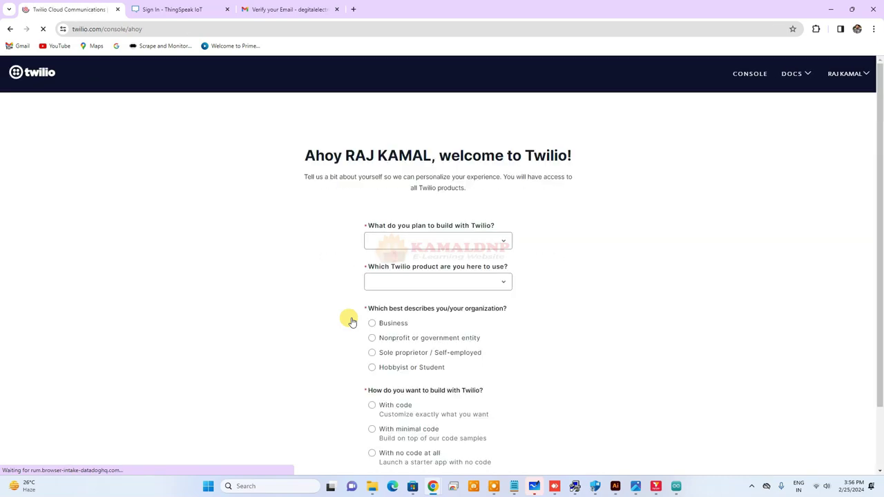
Step: Answer the survey's first questions: build plan Other, product SMS, organization Hobbyist or Student
click(397, 238)
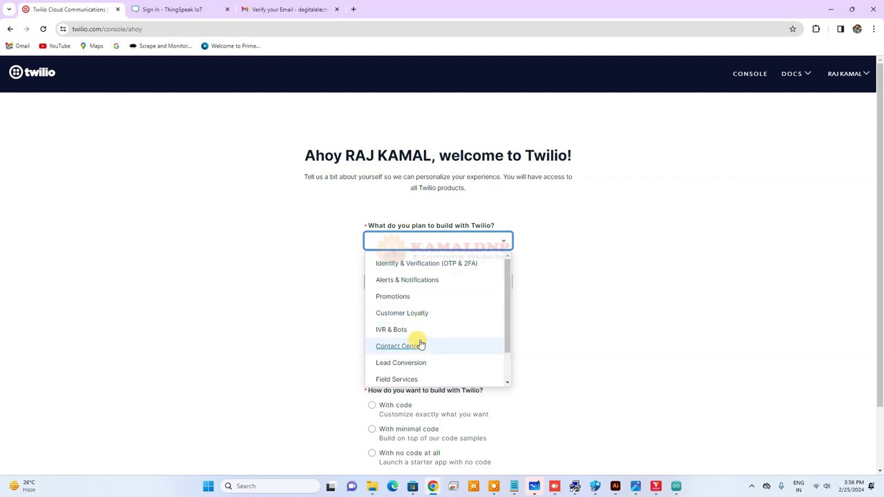
scroll(418, 342, down, 2)
click(394, 375)
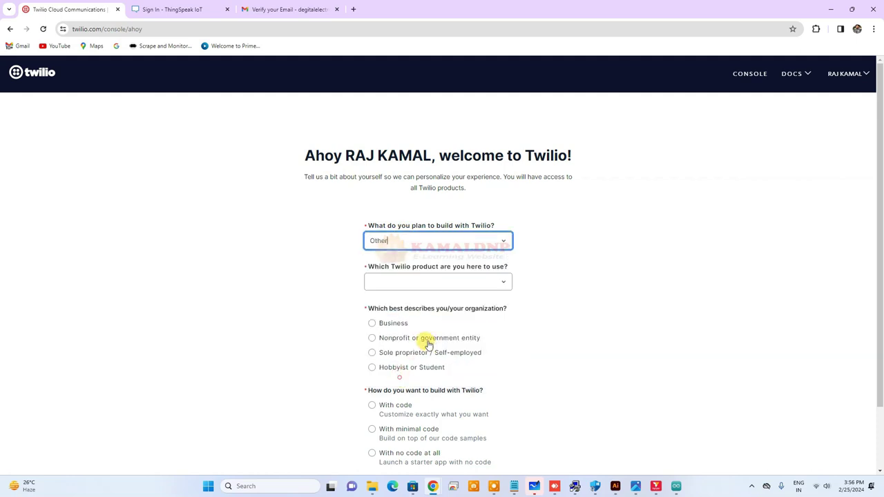
click(415, 284)
click(404, 322)
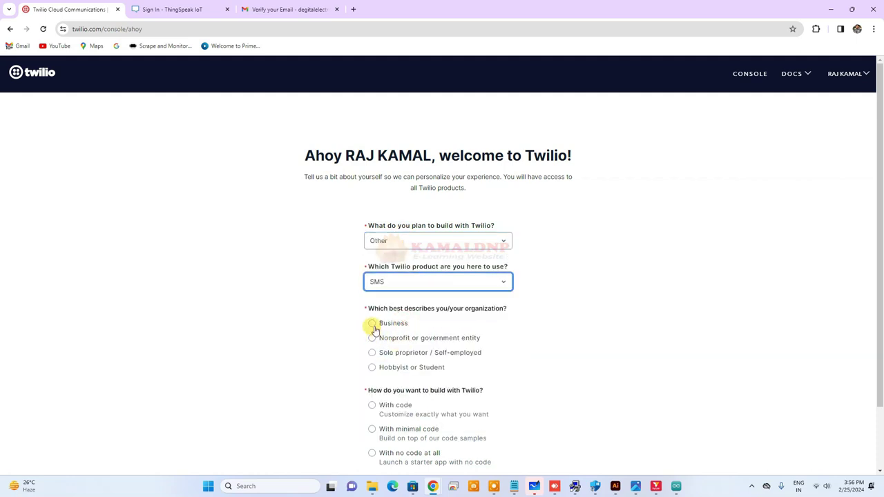
click(372, 323)
click(372, 366)
Step: Choose building with code in C# on your own hosting, and submit the survey
scroll(432, 380, down, 2)
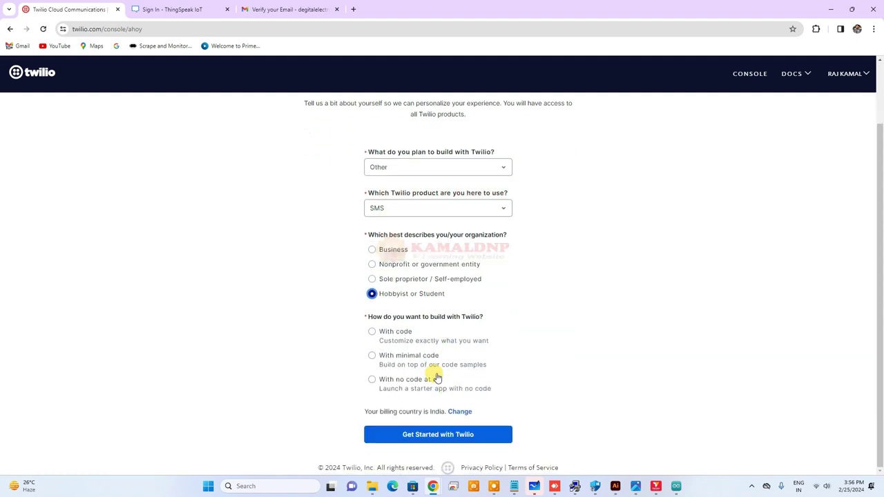
click(371, 331)
scroll(417, 418, down, 2)
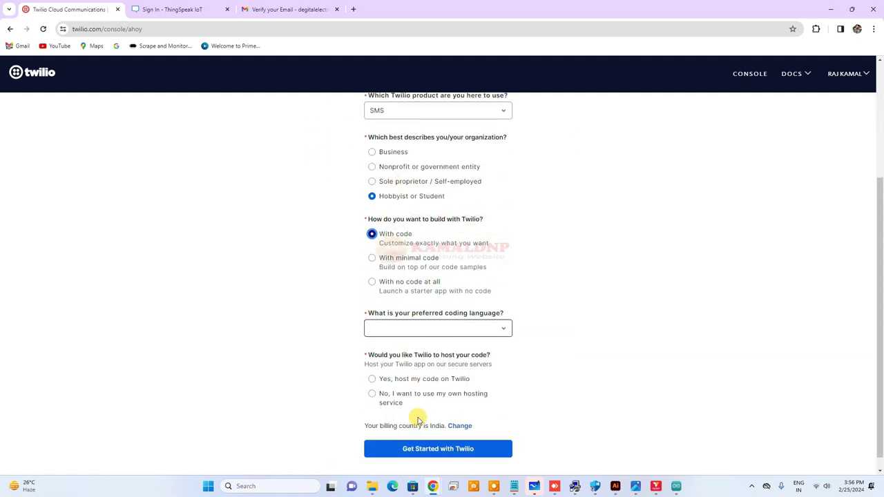
click(394, 312)
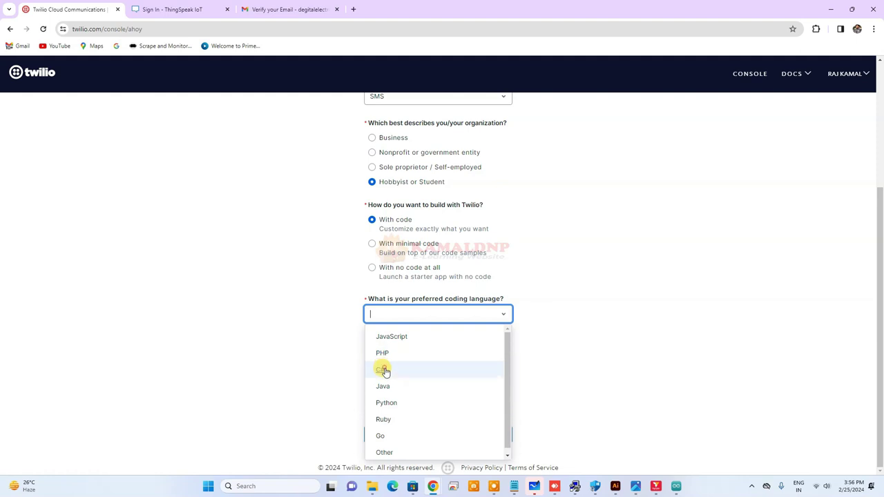
click(385, 371)
click(395, 432)
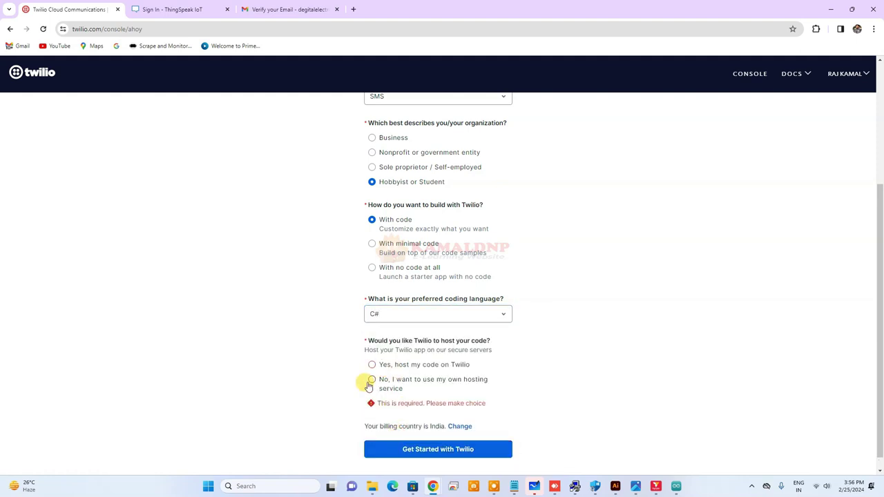
click(372, 381)
click(389, 437)
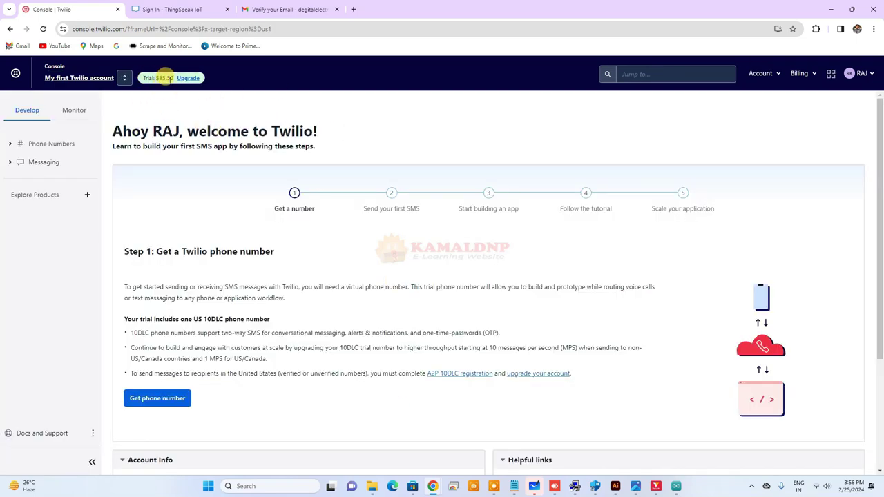
Step: Get a trial phone number and step through the console tour
scroll(221, 380, down, 2)
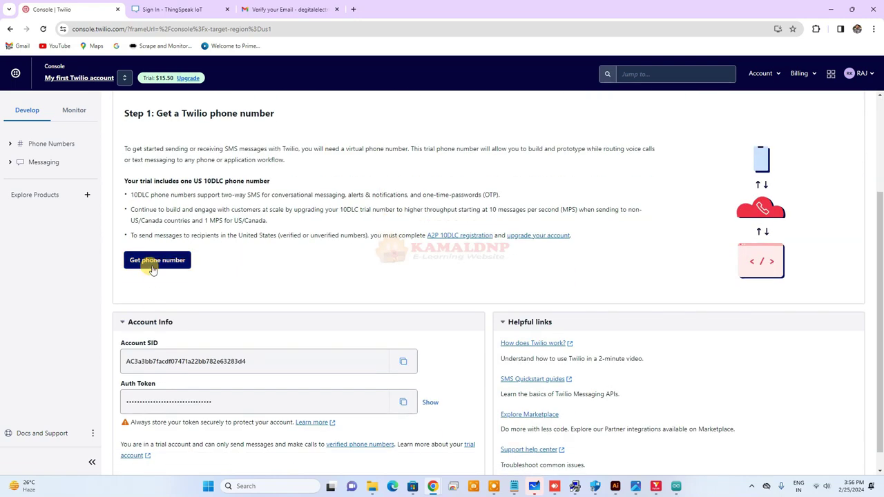
click(242, 297)
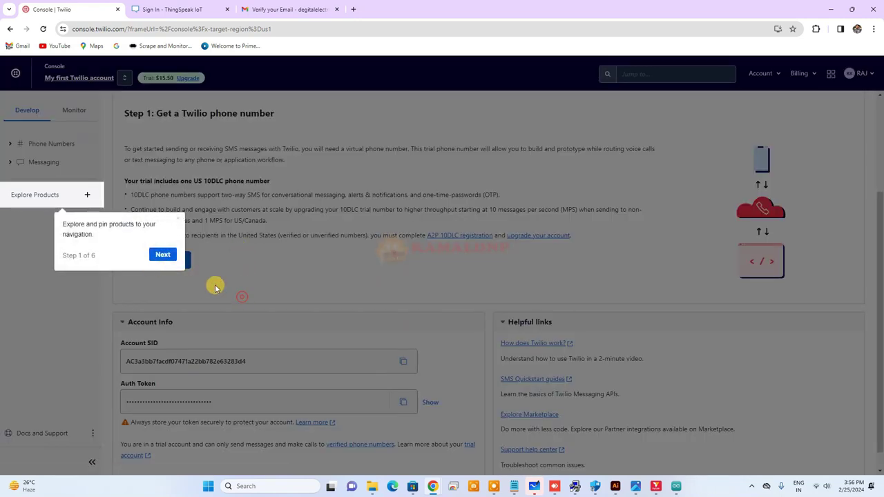
click(161, 255)
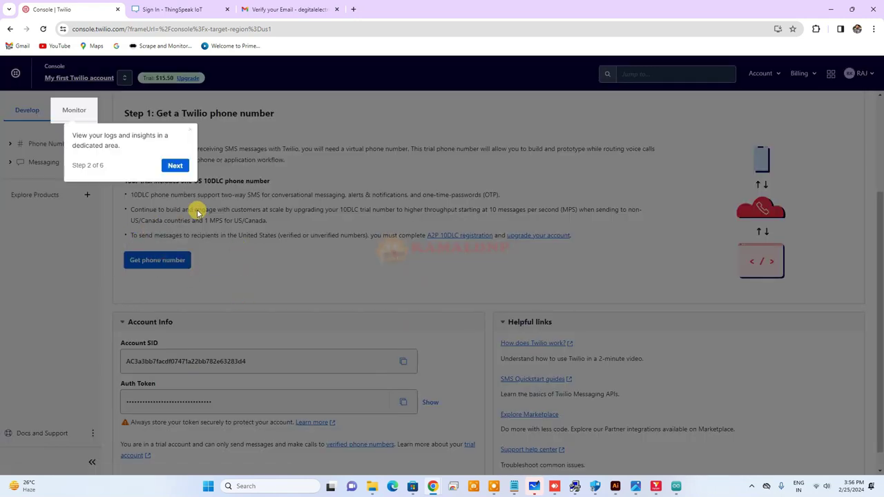
click(175, 165)
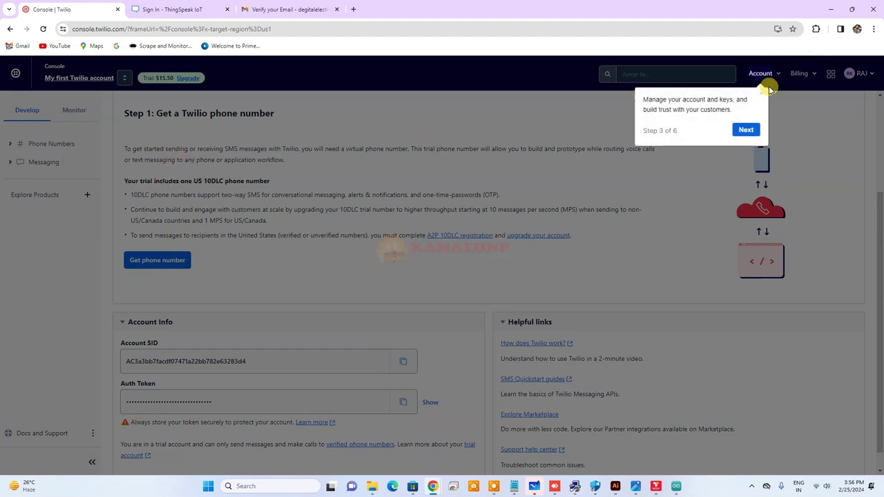
click(745, 130)
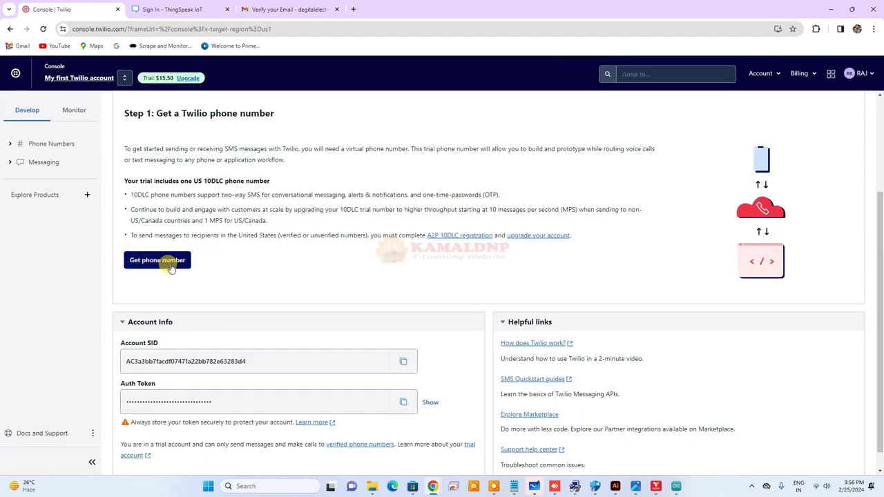
click(171, 268)
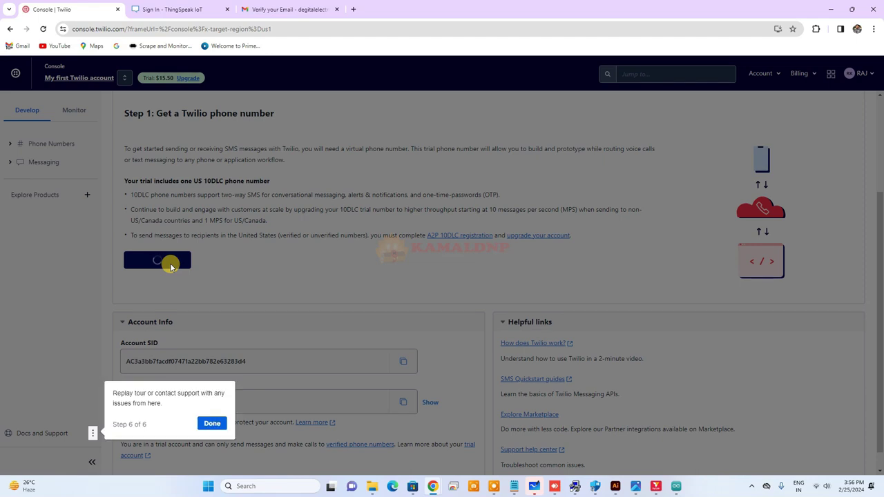
click(212, 420)
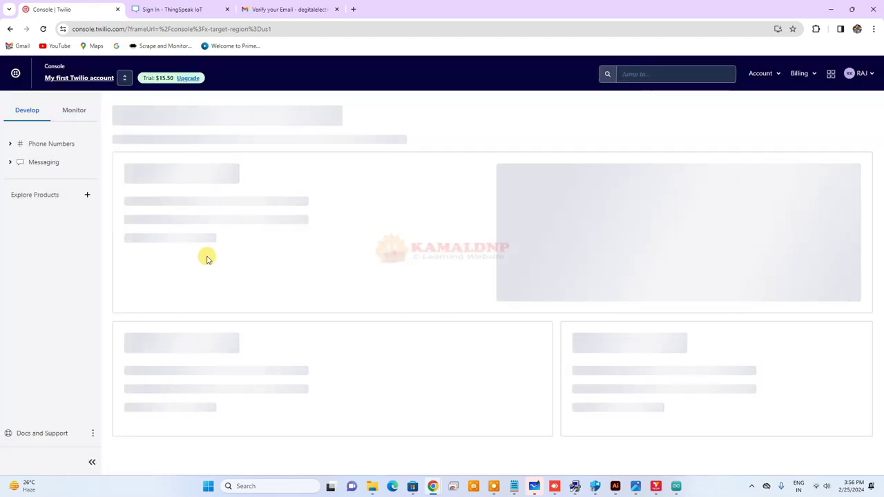
Step: Select the new trial number and advance the welcome steps to the final scaling stage
scroll(207, 255, down, 3)
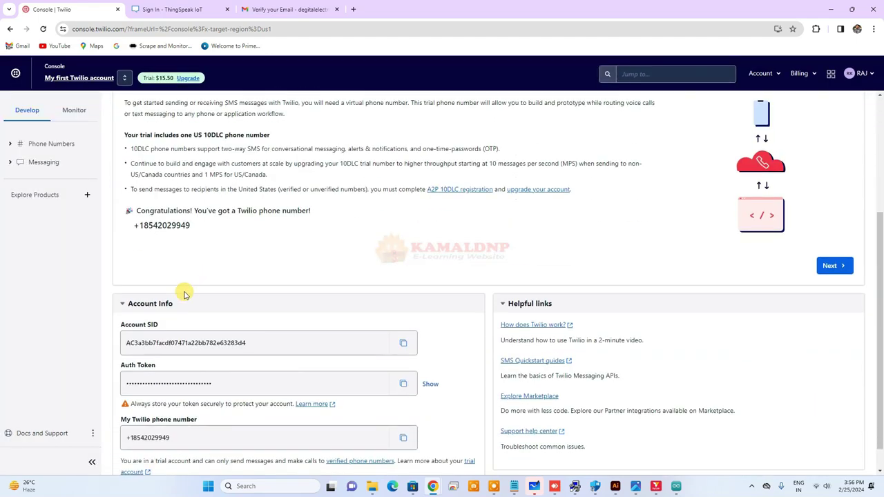
drag(196, 227, 113, 223)
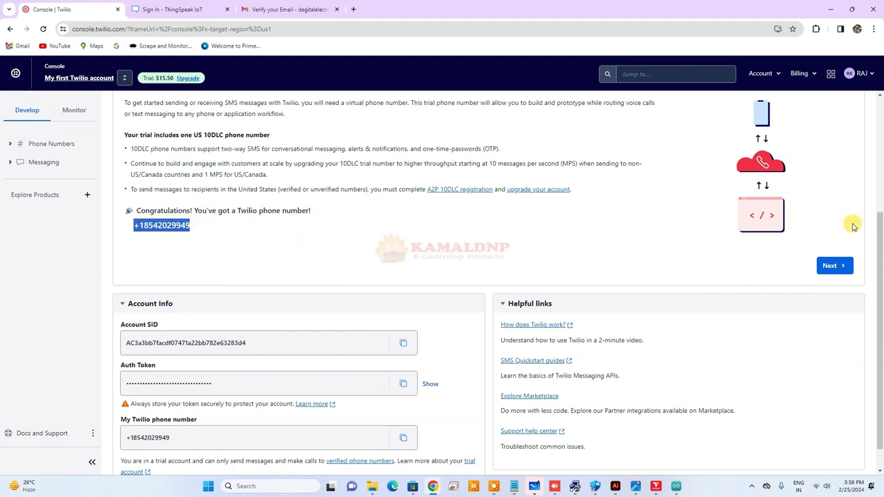
click(839, 265)
click(837, 281)
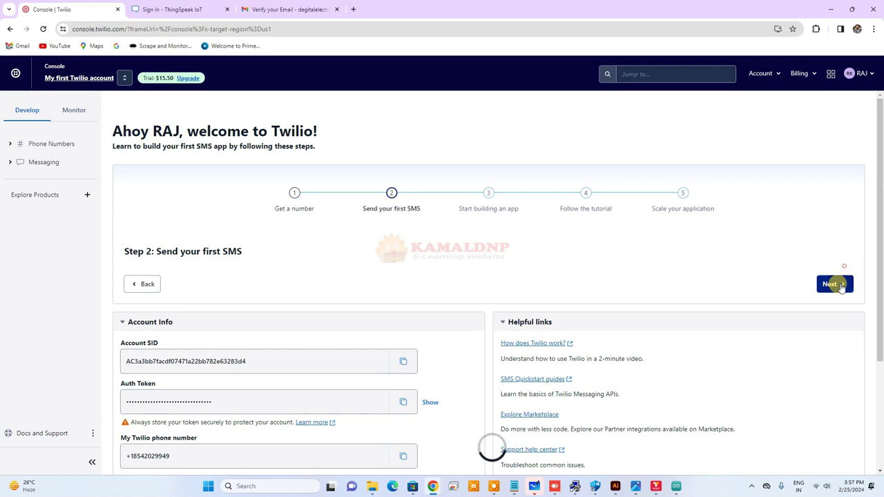
scroll(871, 402, down, 3)
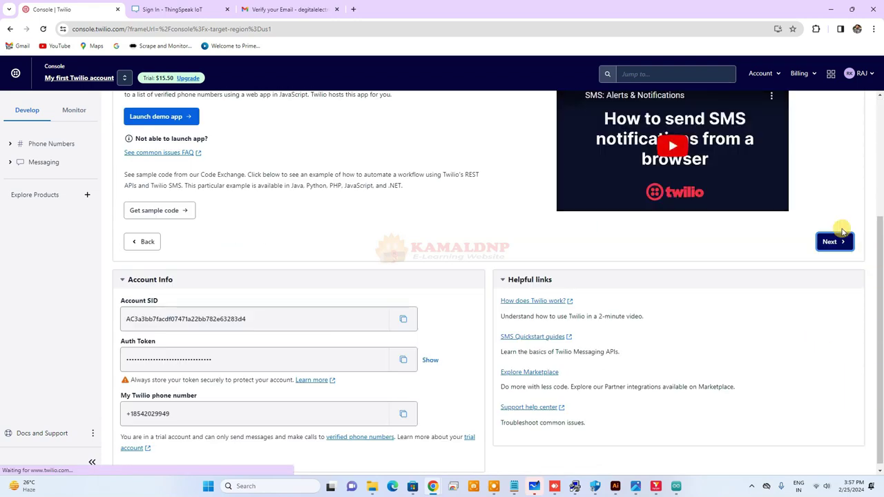
click(837, 242)
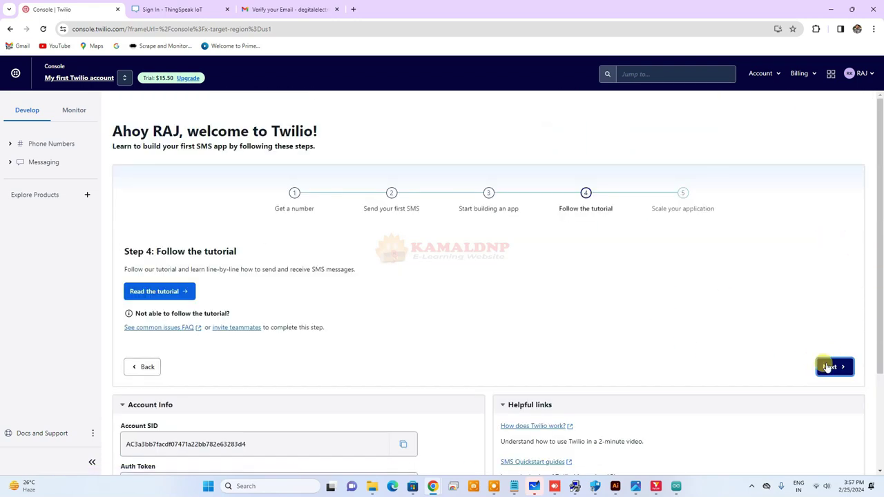
click(830, 367)
scroll(324, 347, down, 3)
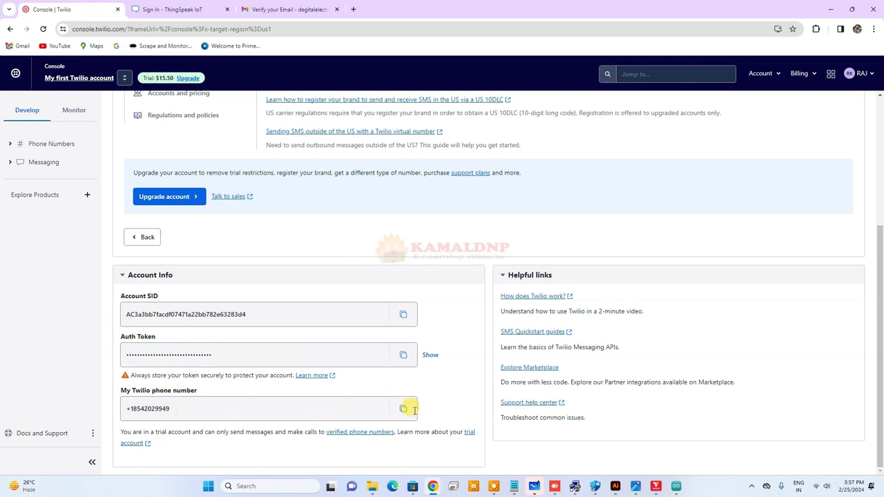
Step: View Phone Numbers > Manage > Active numbers, then bring the ThingSpeak tab forward
click(11, 143)
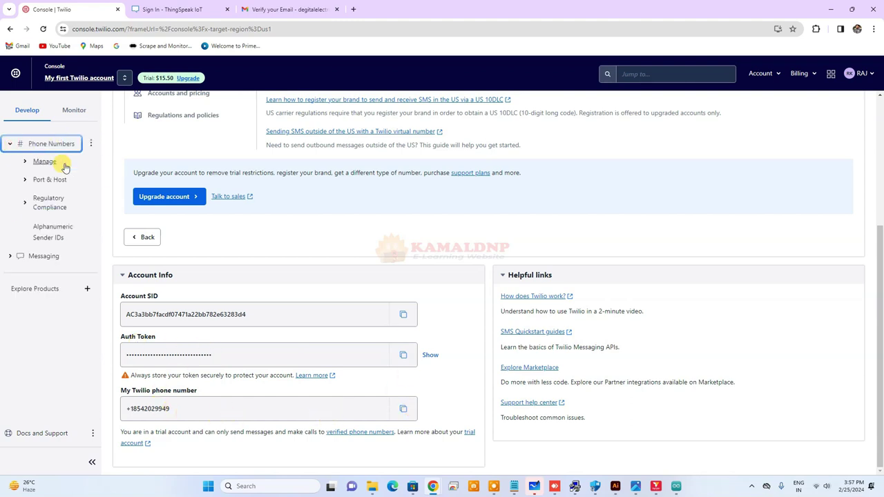
click(26, 163)
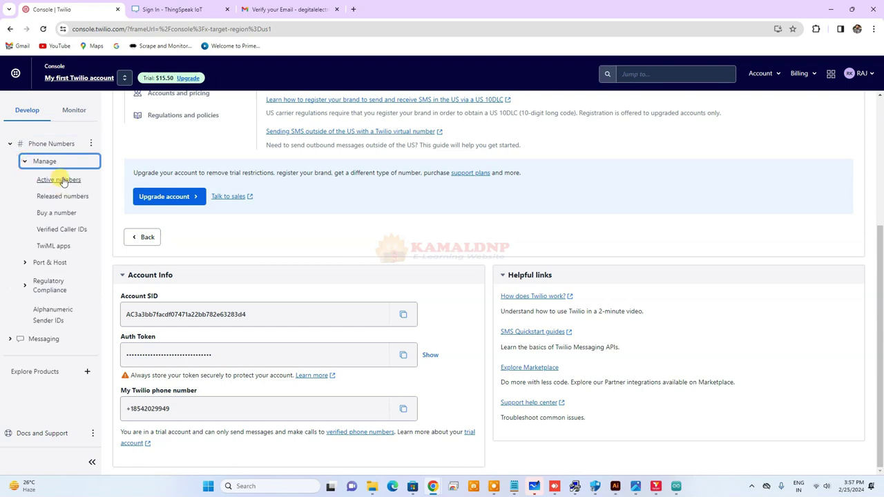
click(61, 179)
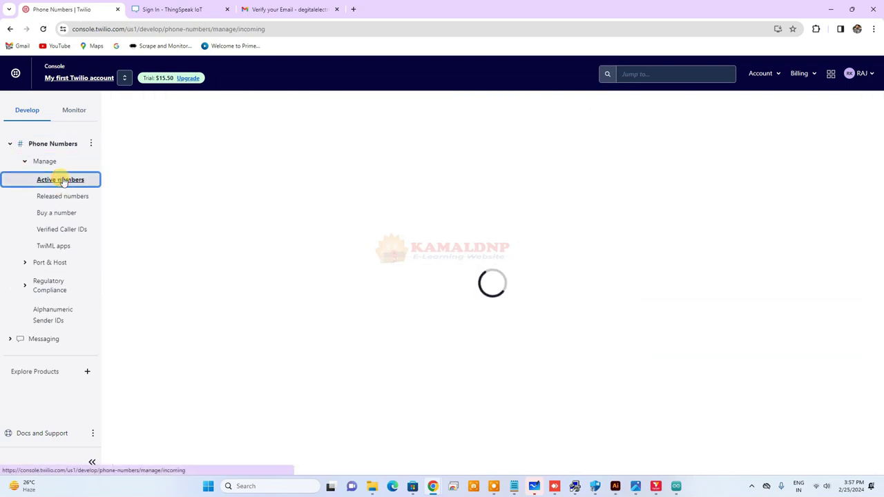
key(ctrl+Tab)
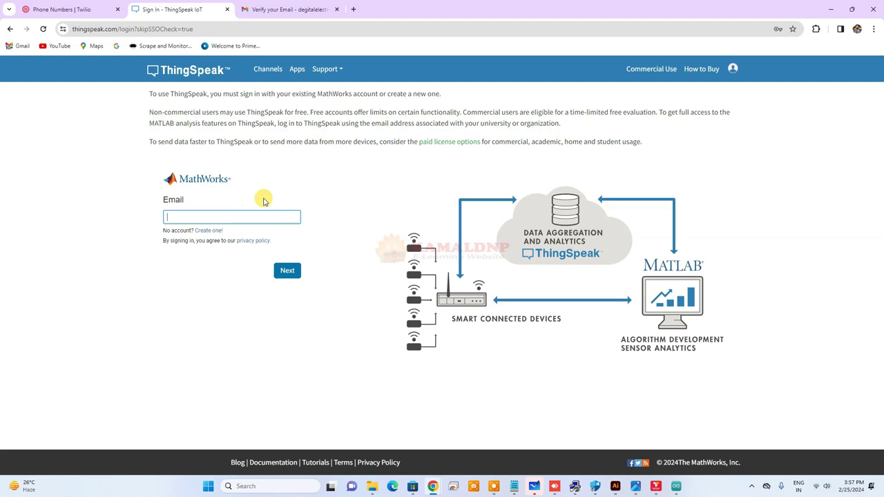
Step: Start a new MathWorks account using the saved email address and submit it
click(203, 232)
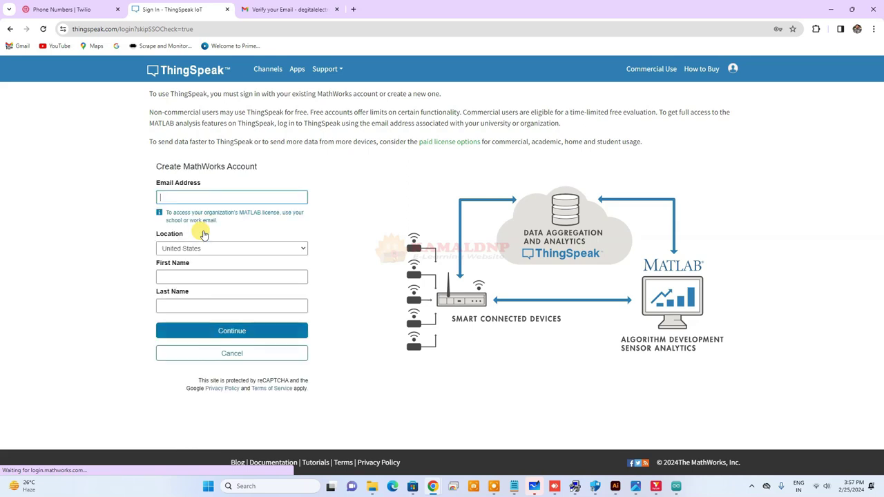
click(283, 9)
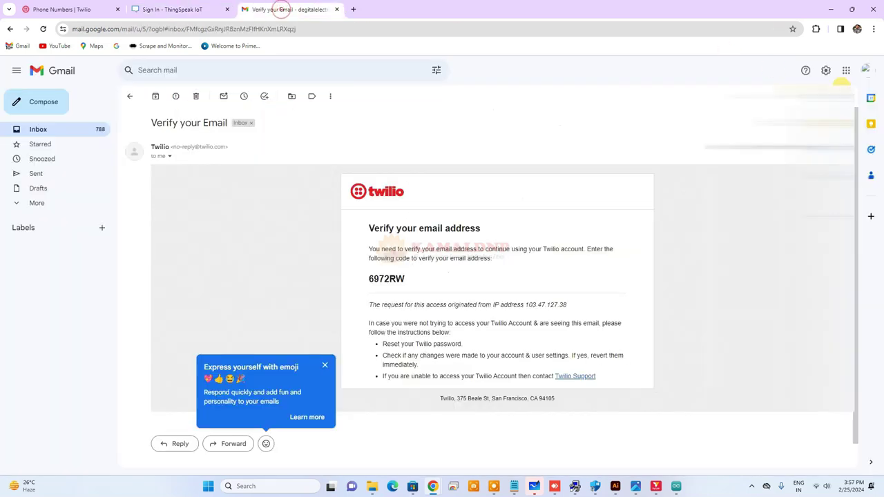
click(870, 73)
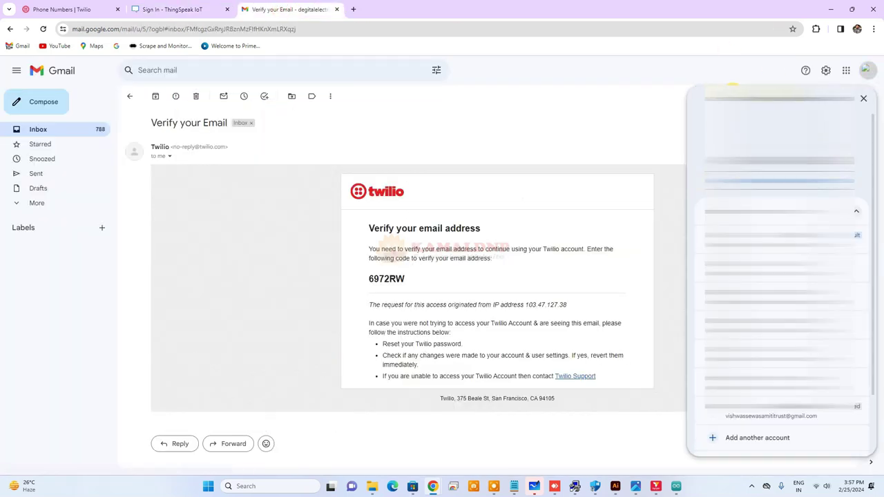
click(216, 331)
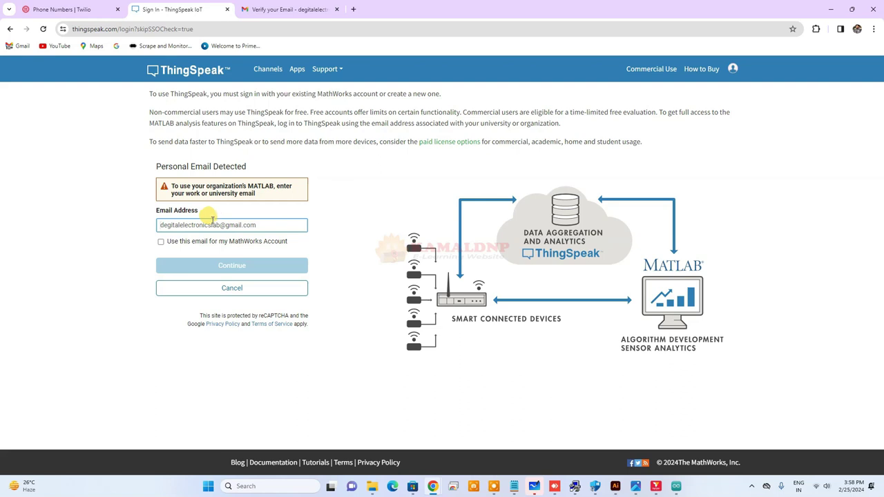
click(176, 226)
click(181, 244)
click(166, 242)
click(209, 267)
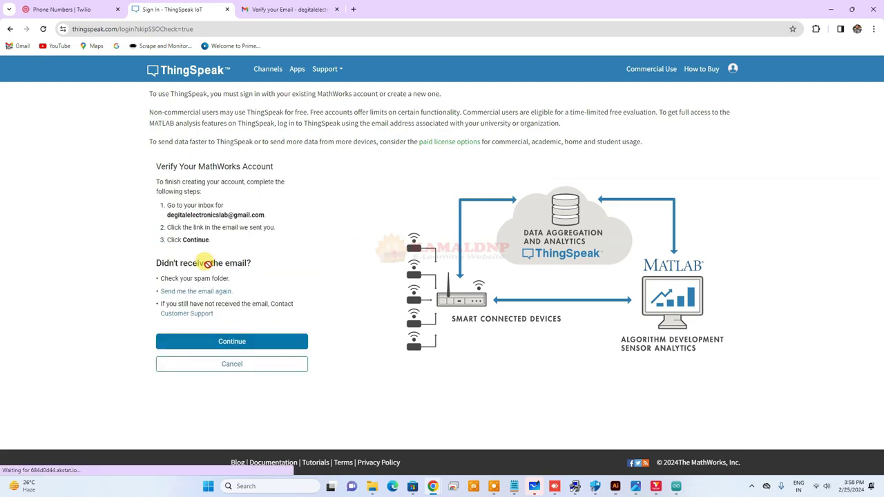
Step: Follow the verification link in the Gmail message and continue the ThingSpeak sign-up
click(290, 9)
click(166, 145)
click(386, 251)
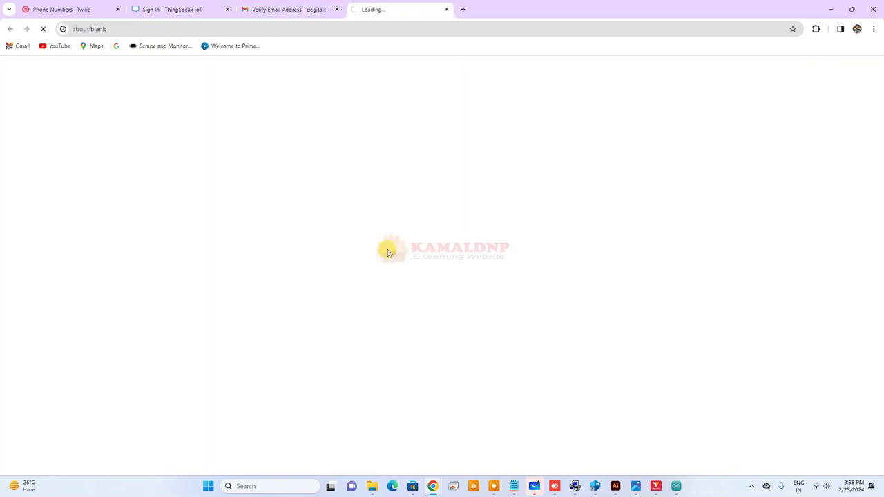
click(168, 10)
click(186, 336)
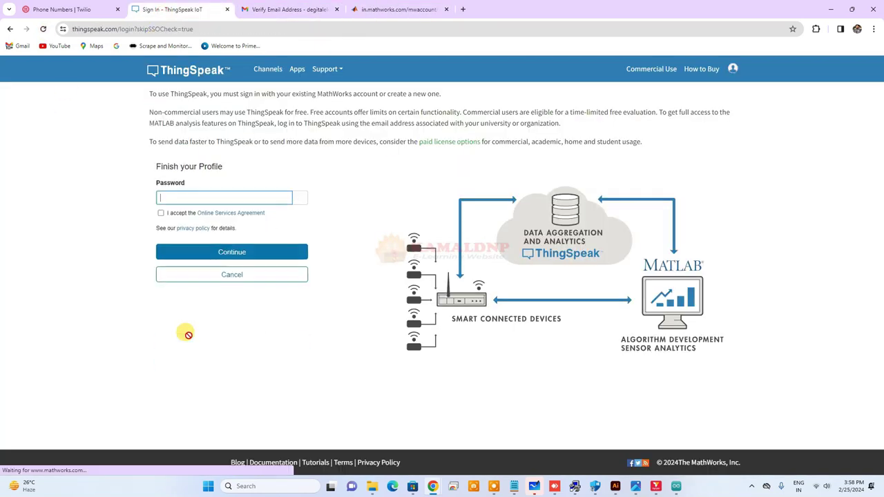
Step: Set the password, accept the online services agreement, log in and open My Account
click(187, 198)
key(ctrl+v)
click(160, 269)
click(179, 310)
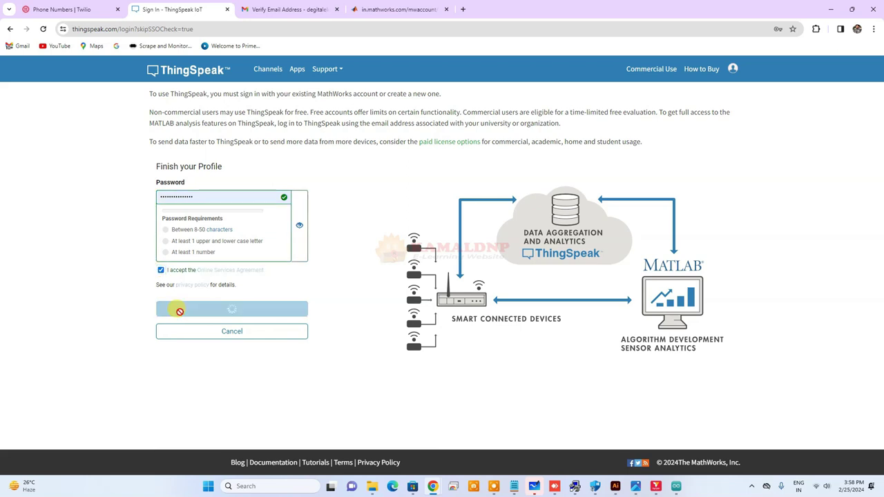
click(741, 181)
click(158, 220)
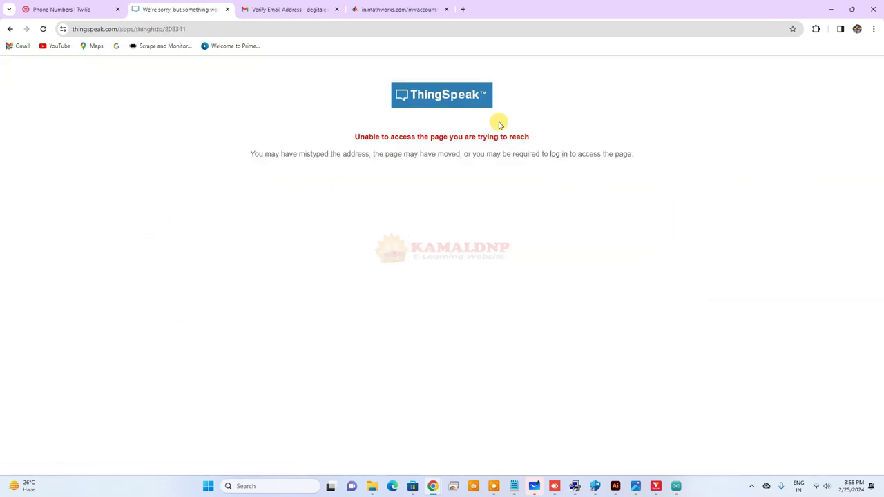
click(561, 154)
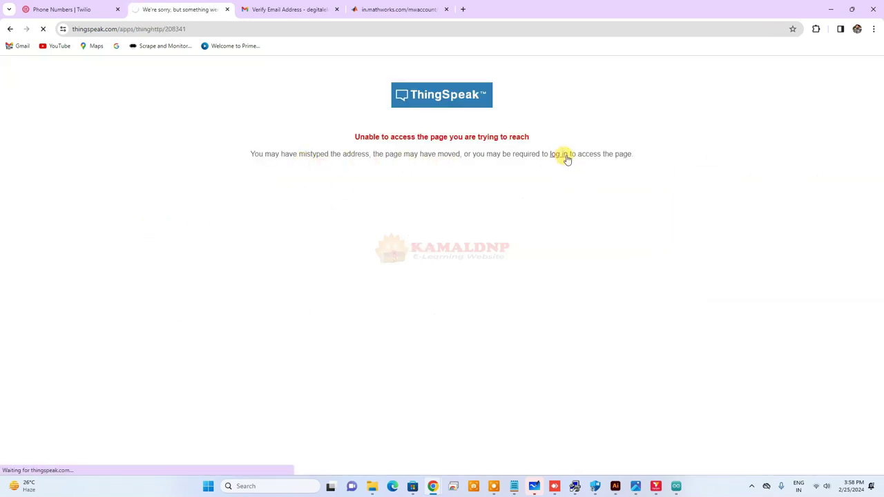
click(729, 69)
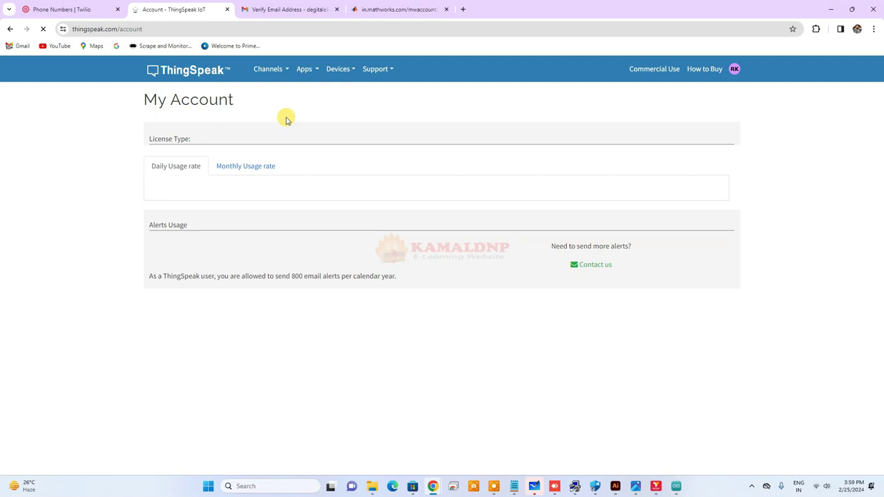
Step: From My Channels, submit the usage survey as a student (XZCZX, VV, ZVXV) and start a new channel
click(272, 73)
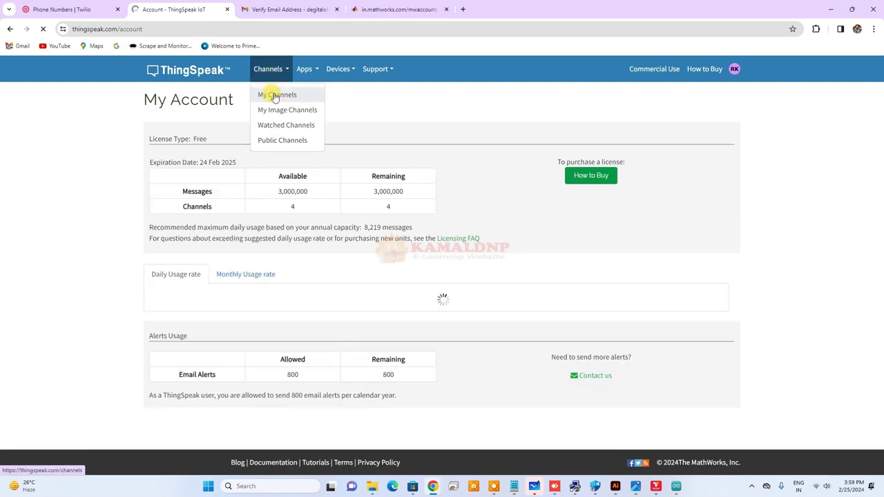
click(274, 96)
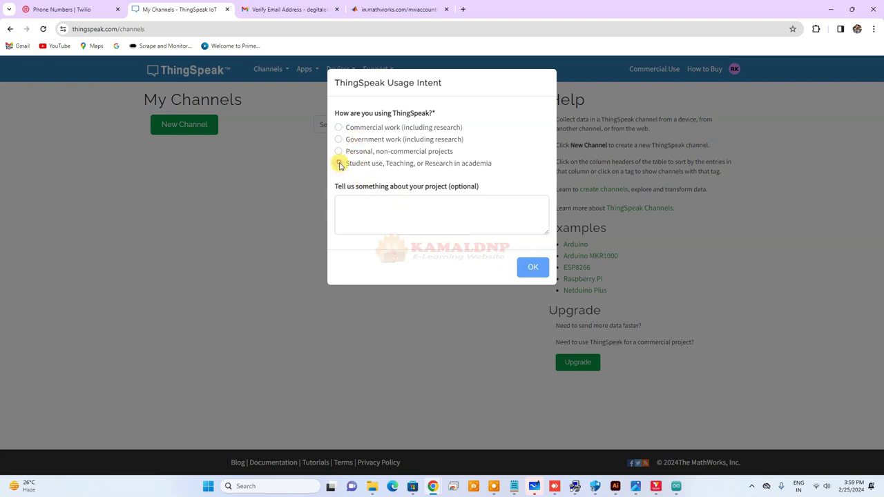
click(339, 164)
click(392, 207)
text(XZCZX)
click(349, 240)
click(403, 278)
text(VV)
click(405, 315)
text(ZVXV)
click(529, 381)
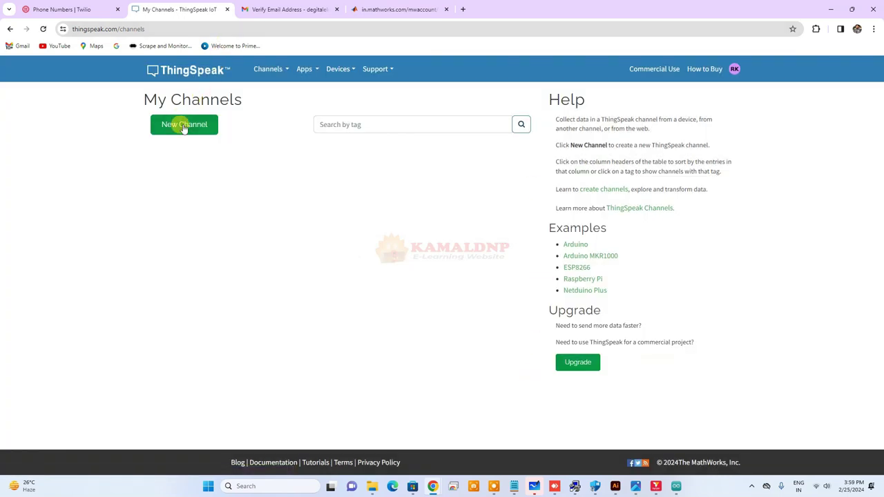
click(184, 126)
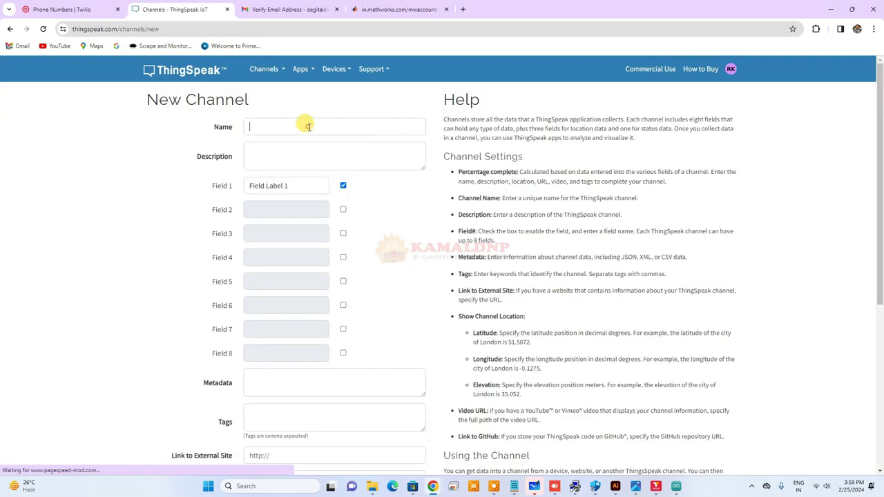
Step: Name the channel smartdustbin, describe it as MAKE DUSTBIN, label Field 1 BIN LEVOL, and save
click(308, 127)
click(311, 149)
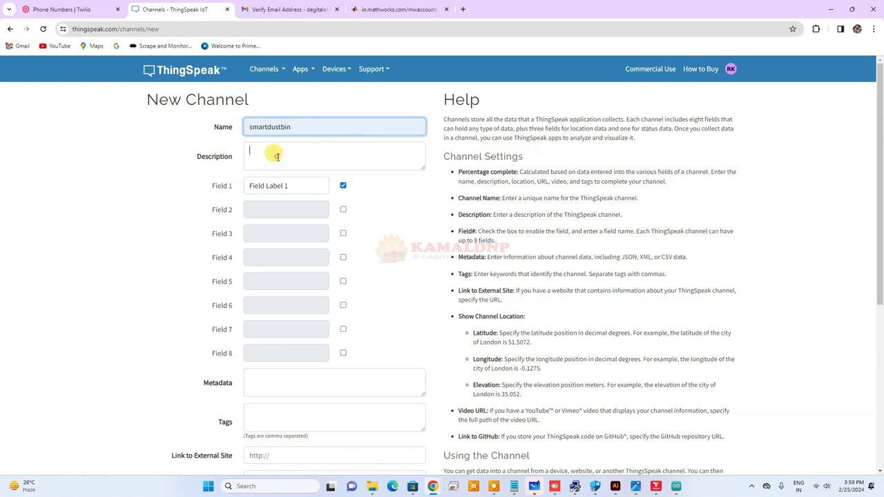
click(277, 156)
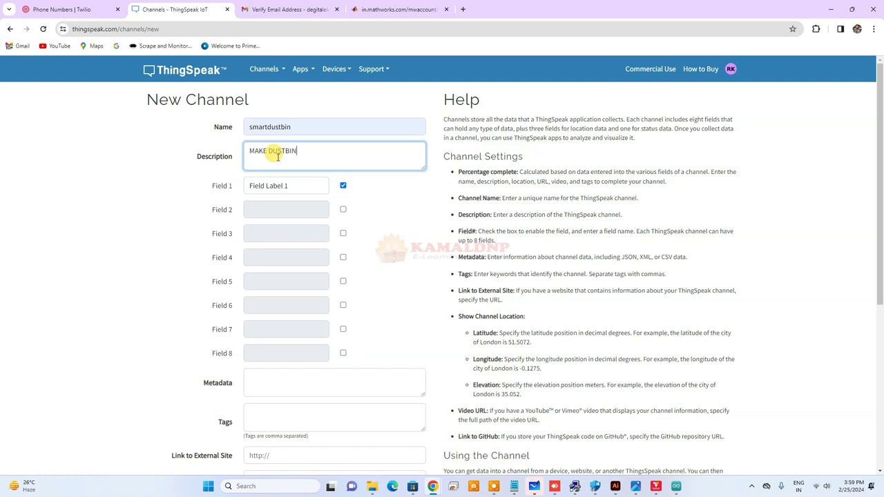
key(Tab)
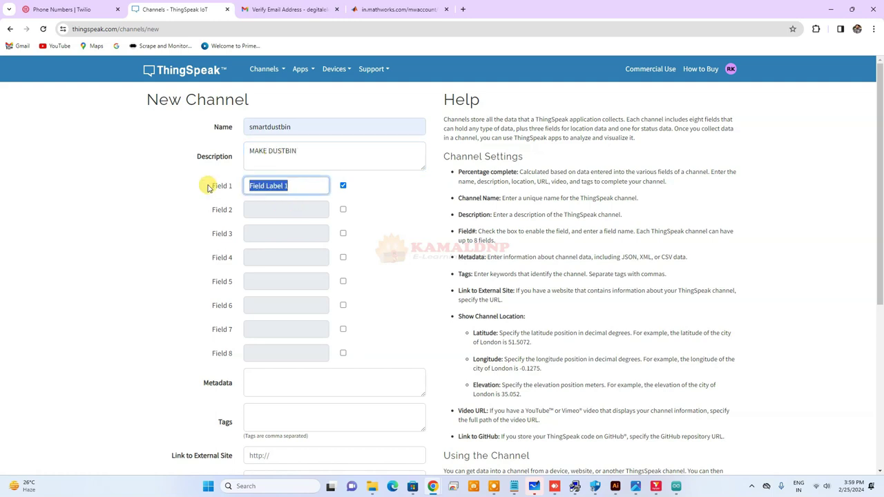
text(BIN LEVOL)
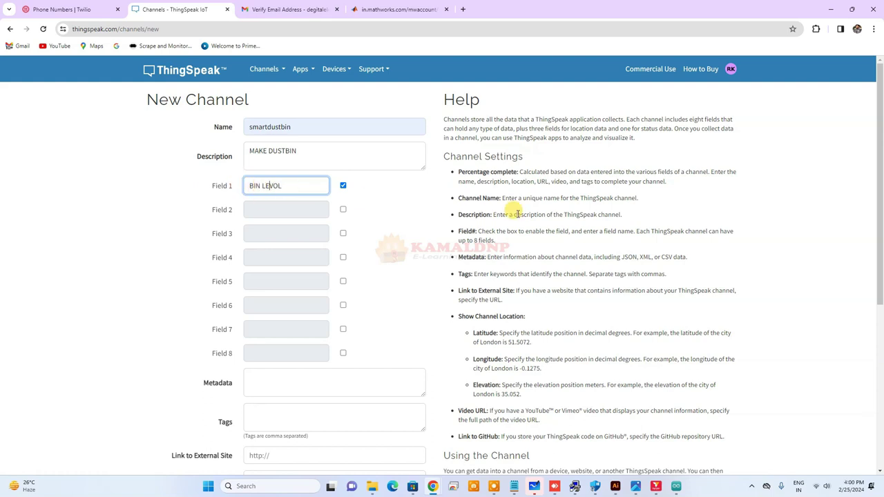
scroll(444, 286, down, 4)
click(276, 408)
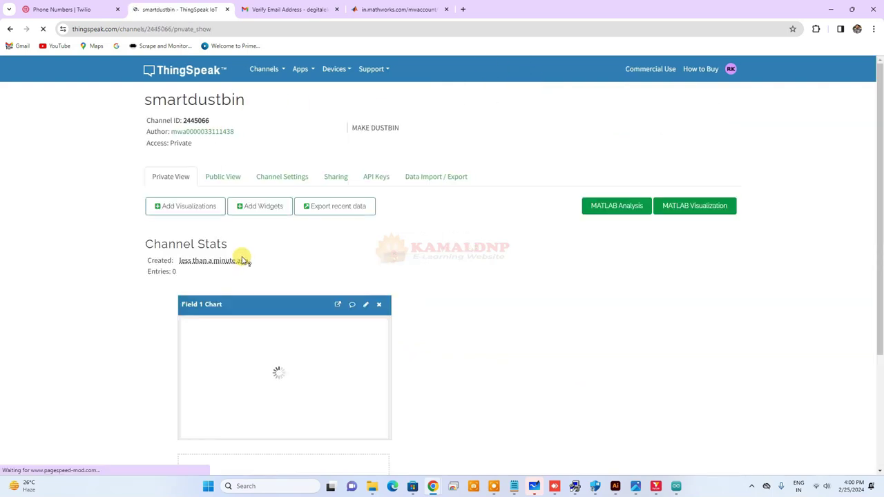
scroll(241, 259, down, 2)
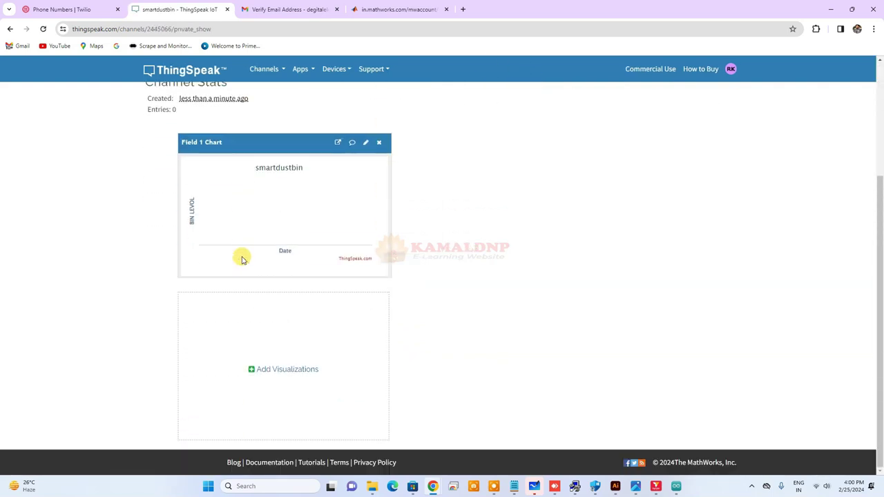
scroll(243, 257, up, 2)
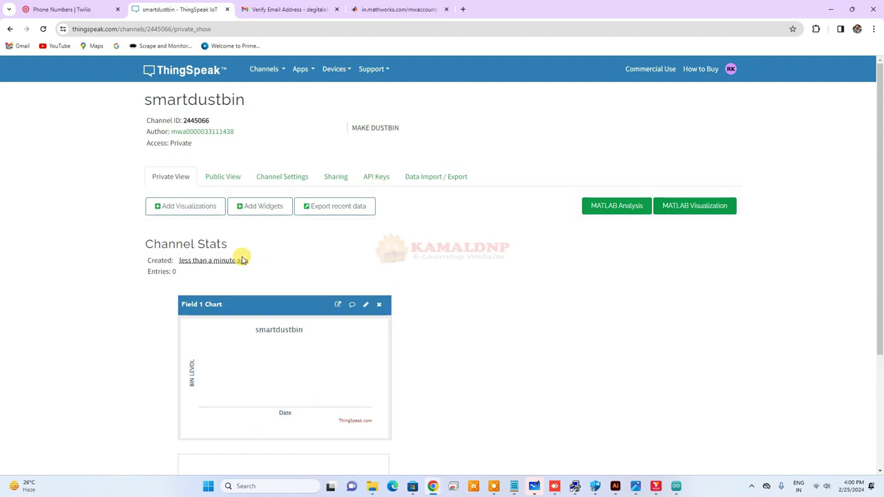
Step: Create a new ThingHTTP request from ThingSpeak's Apps menu
click(301, 70)
click(312, 216)
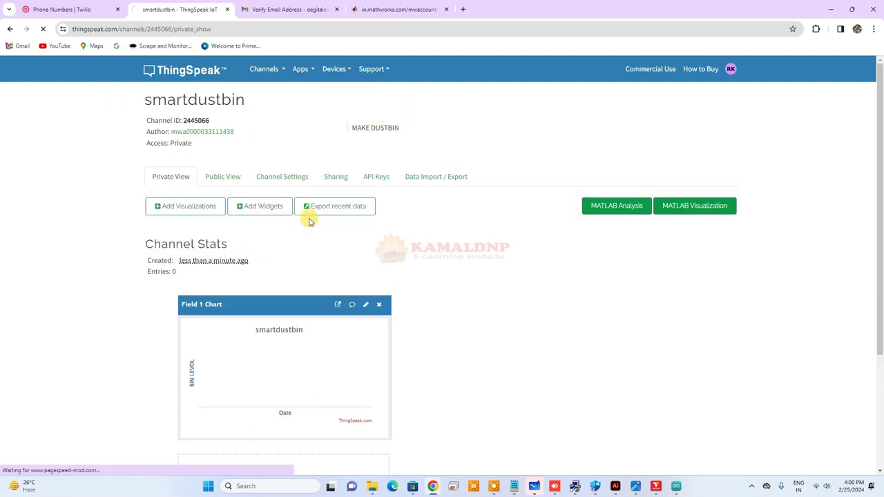
click(192, 143)
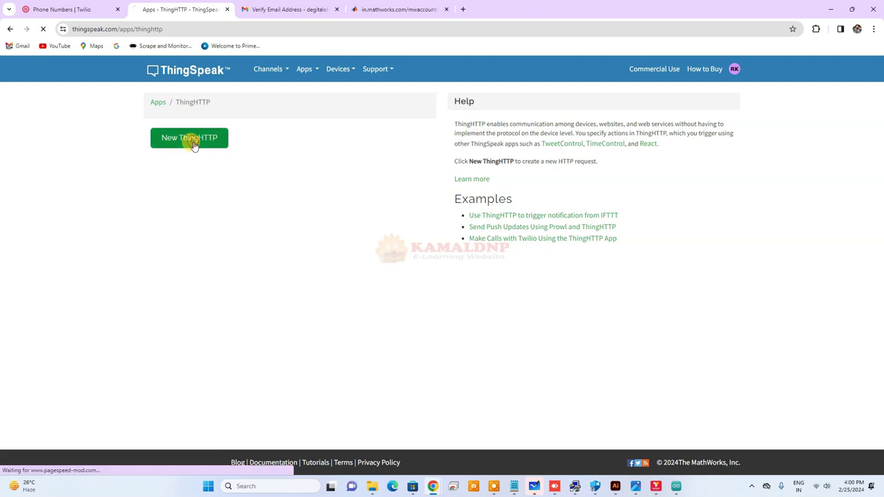
Step: Replace the default name 'Request 208728' with 'Twilio SMS'
click(305, 142)
drag(289, 143, 139, 148)
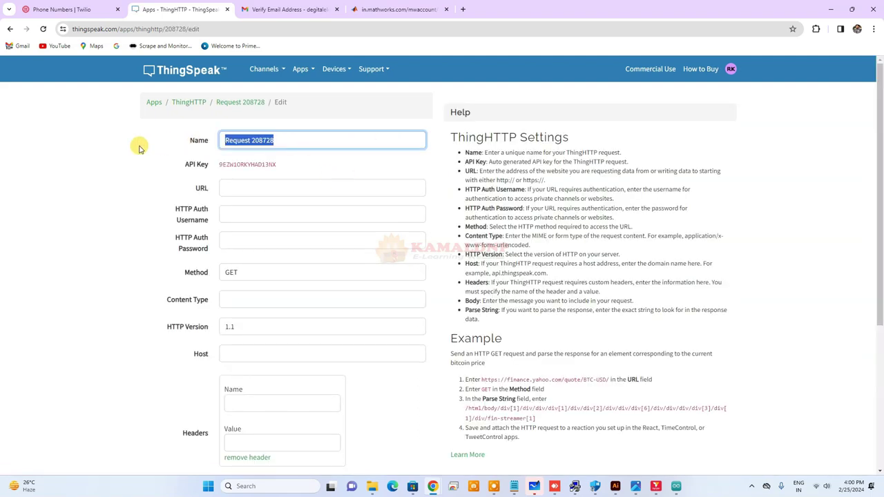
key(BackSpace)
click(316, 138)
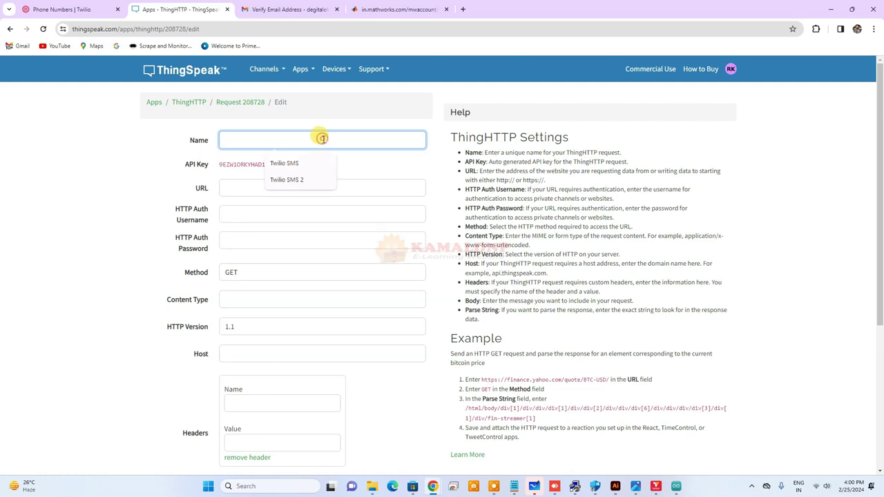
click(297, 166)
click(255, 180)
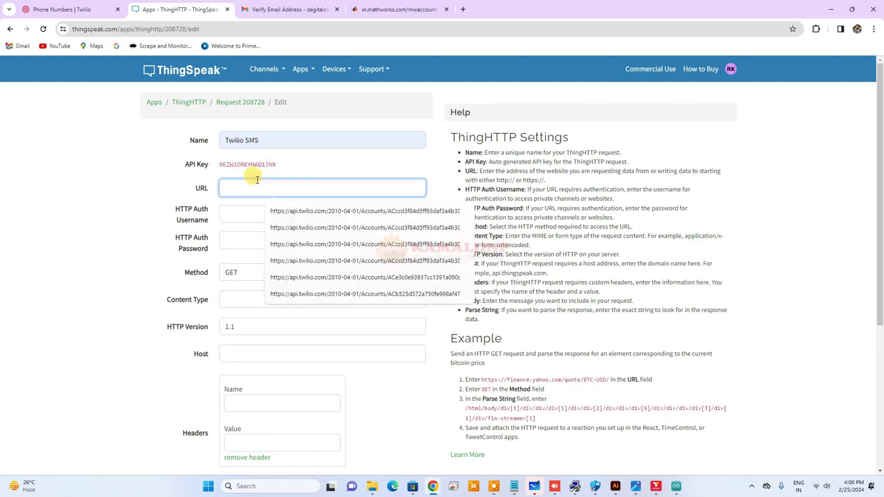
click(62, 9)
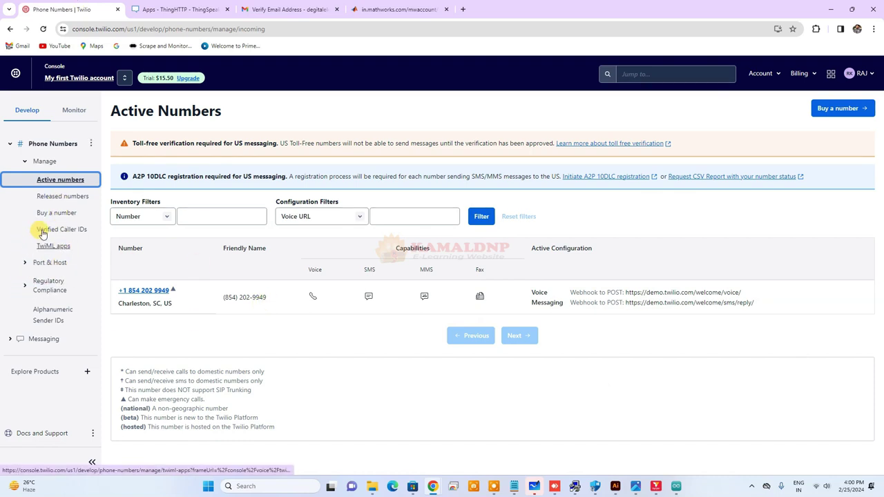
Step: Open the Messaging 'Try it out' send-an-SMS page in Twilio Console
click(12, 341)
click(51, 367)
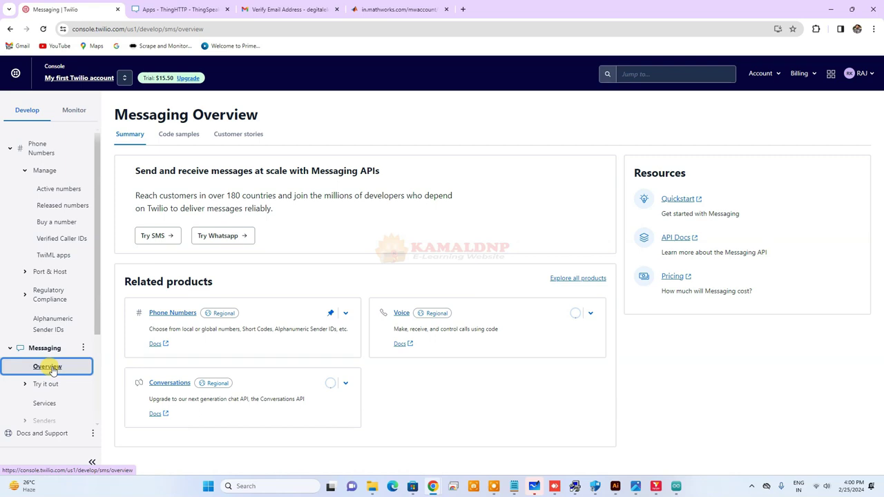
click(47, 384)
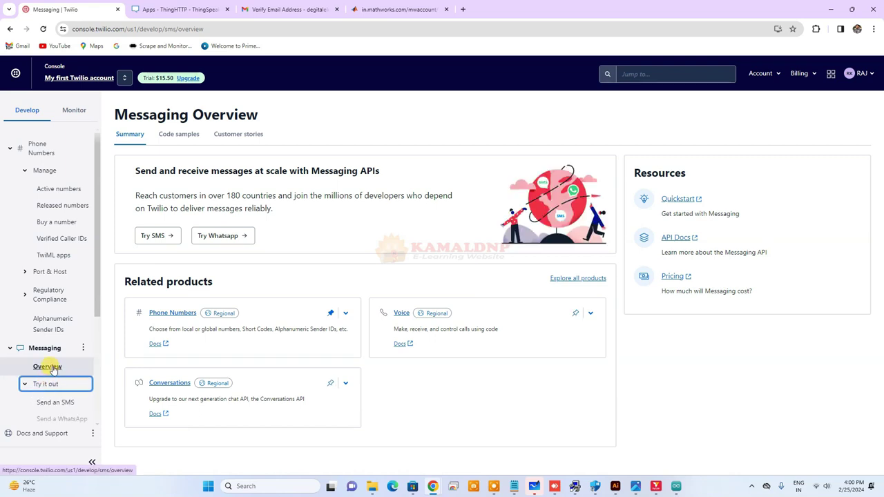
click(154, 235)
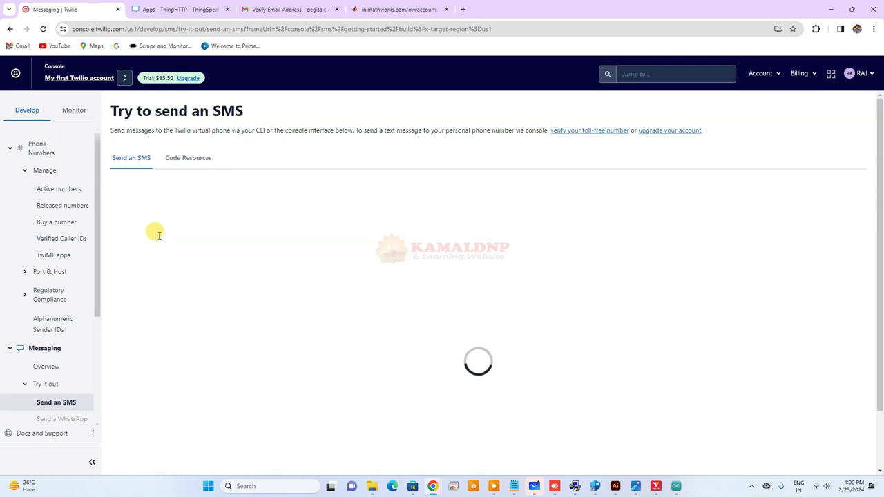
Step: Set To to 'Use my personal number' and copy the Messages.json API URL
click(152, 309)
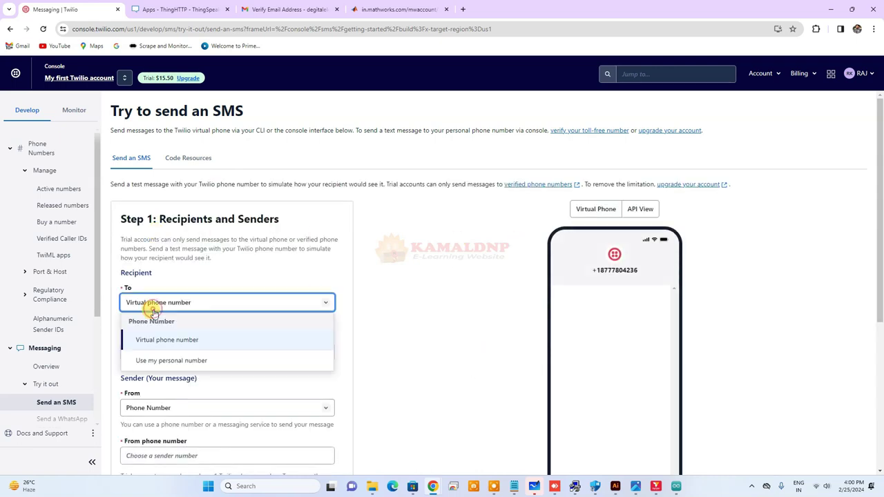
click(149, 360)
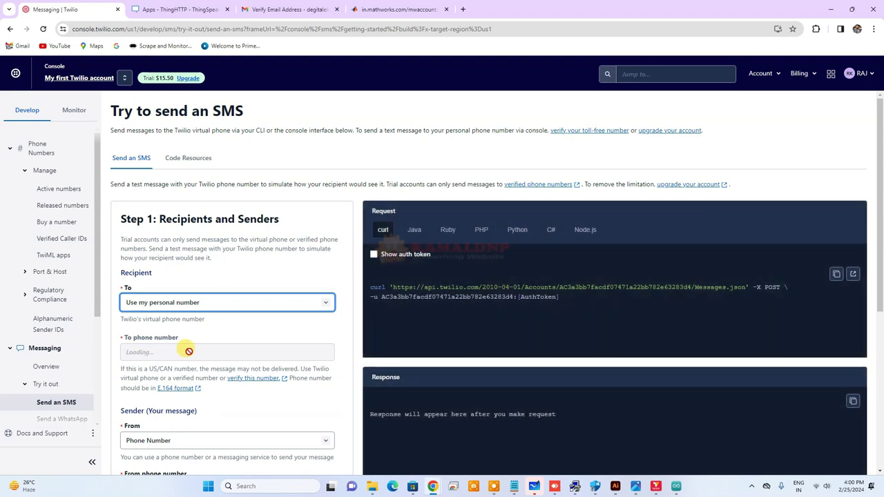
mouse_move(390, 287)
mouse_down()
mouse_move(750, 288)
mouse_move(389, 282)
mouse_up()
key(ctrl+c)
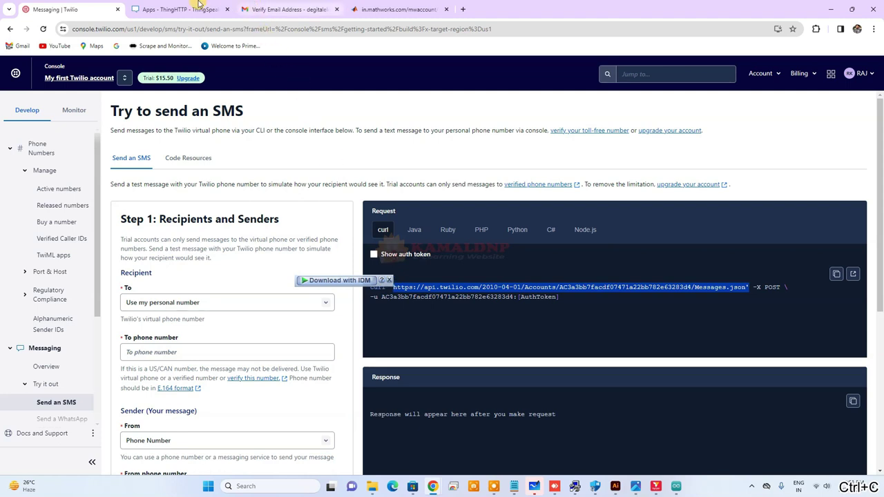
Step: Paste the Messages.json API URL into the request URL, removing the trailing quote
click(198, 7)
key(ctrl+v)
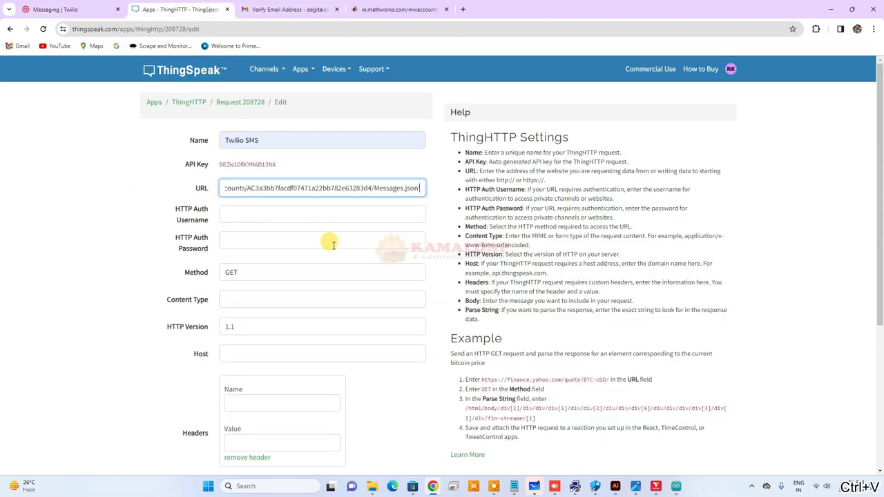
key(BackSpace)
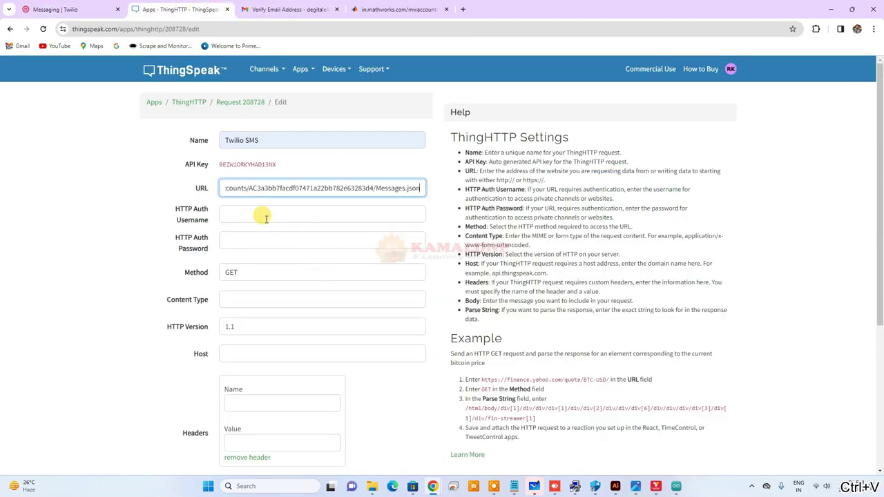
Step: Bring up the Twilio console dashboard showing the Account Info
click(51, 8)
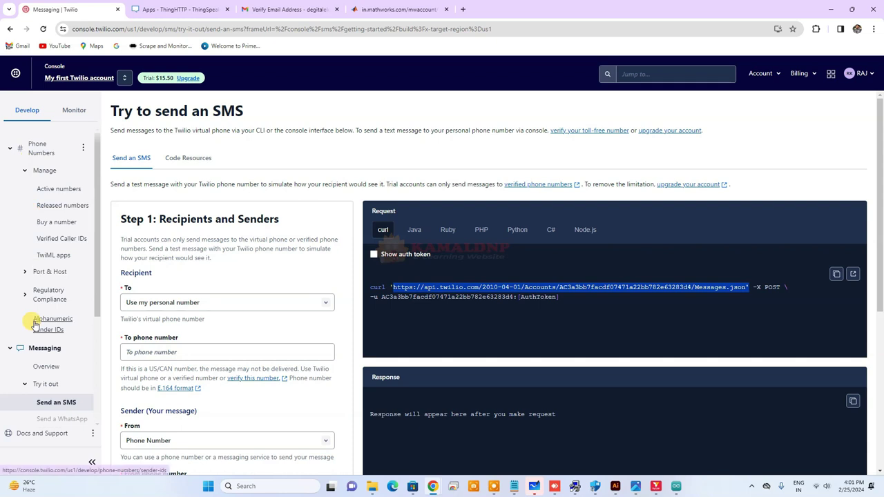
scroll(60, 379, down, 3)
scroll(64, 382, up, 3)
click(36, 144)
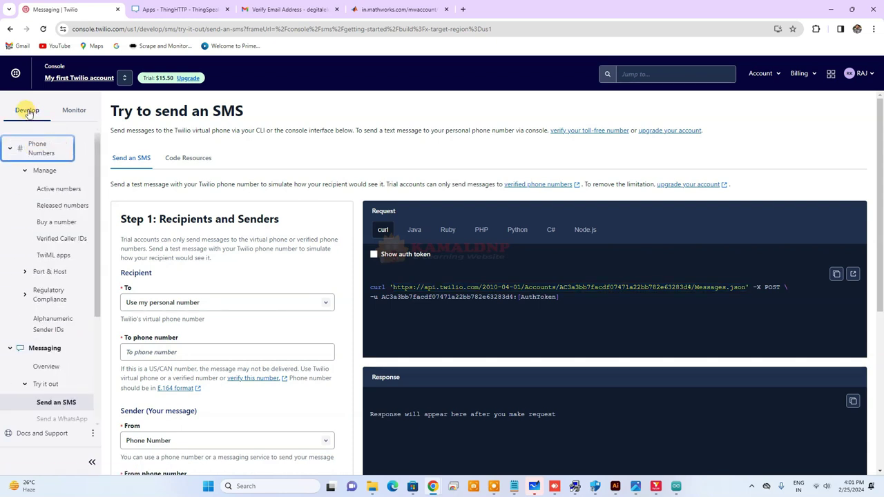
click(59, 78)
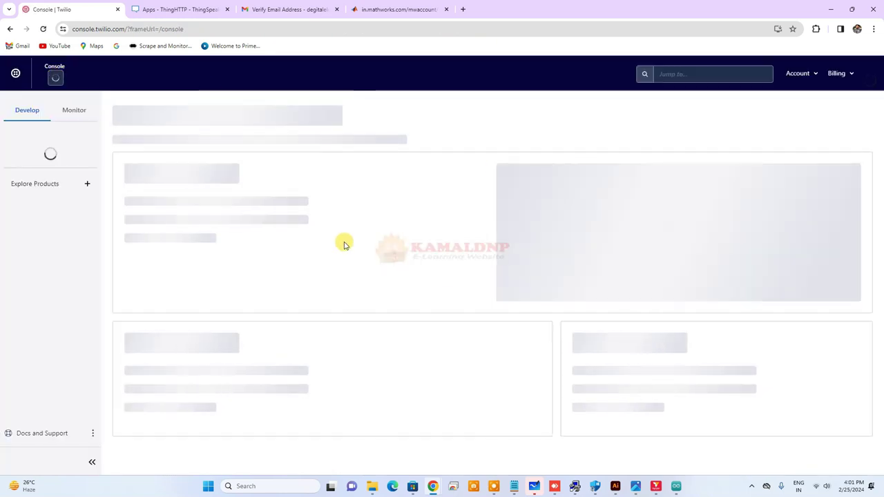
scroll(265, 353, down, 3)
Step: Use the Twilio Account SID as the HTTP Auth Username
click(403, 315)
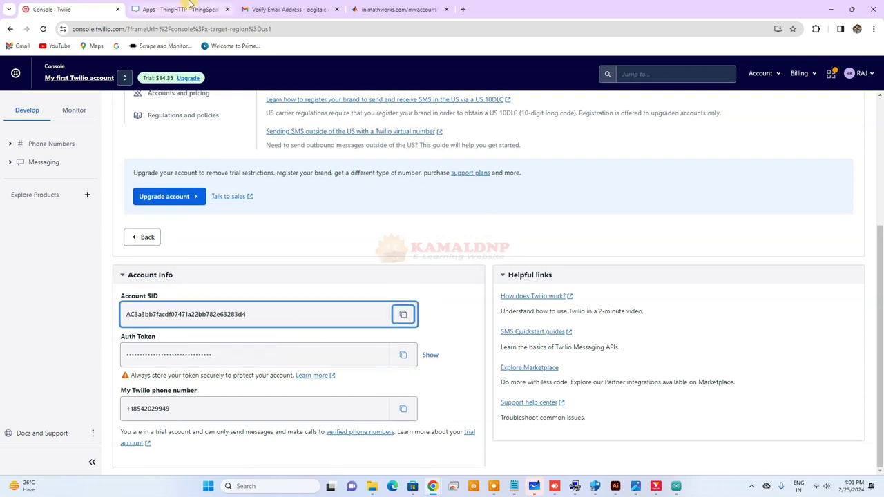
click(189, 6)
click(240, 214)
key(ctrl+v)
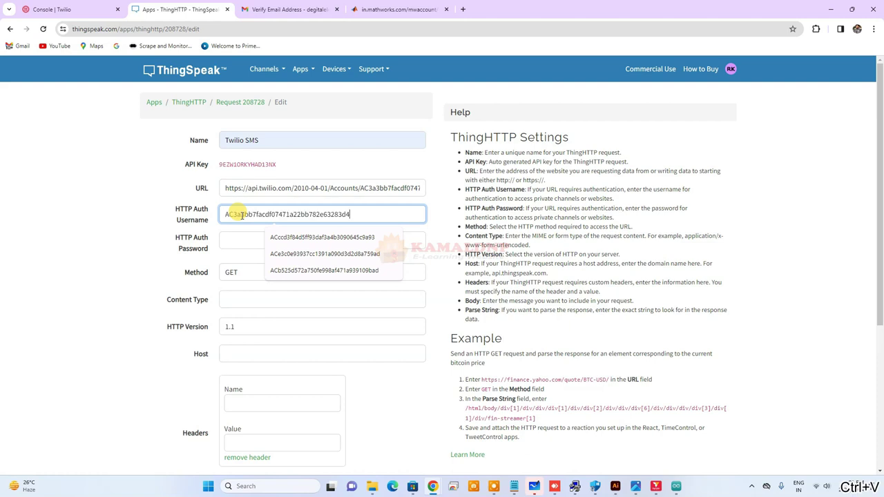
Step: Use the revealed Twilio Auth Token as the HTTP Auth Password
click(49, 9)
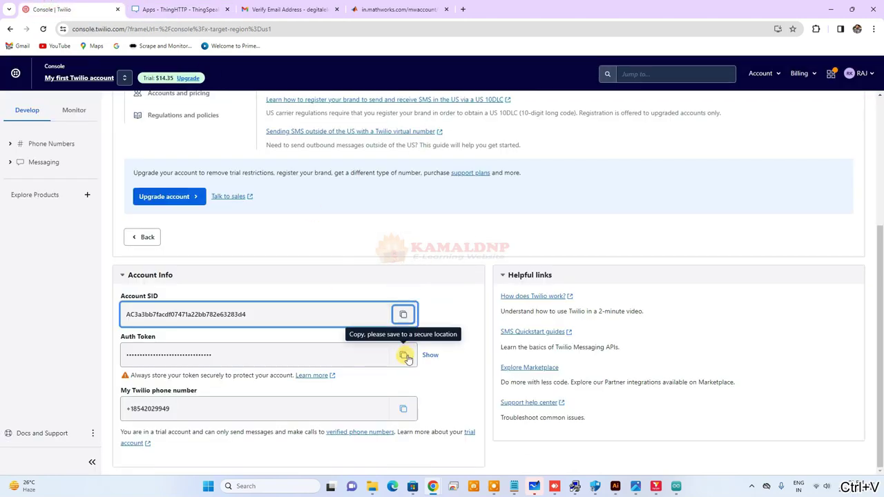
click(430, 355)
click(404, 355)
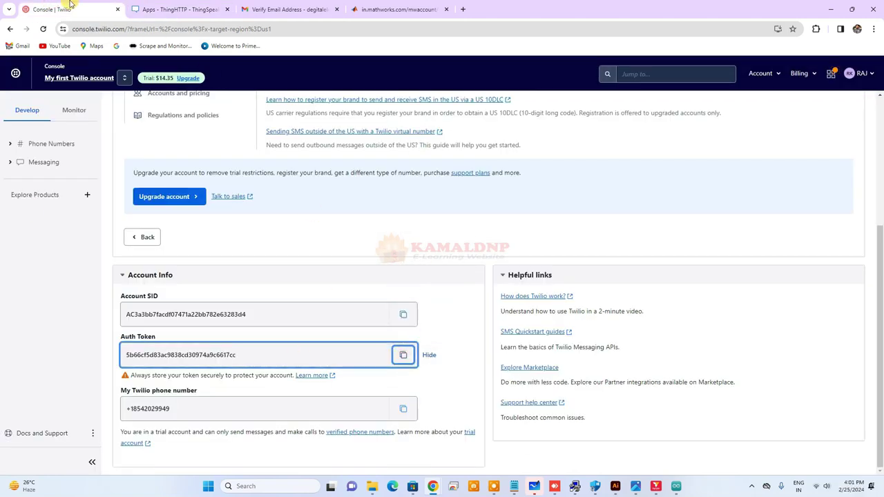
click(165, 9)
click(261, 241)
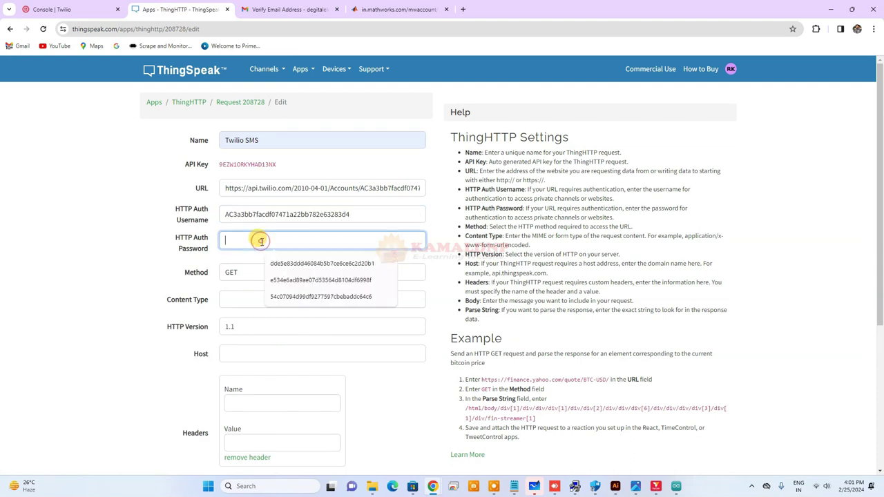
key(ctrl+v)
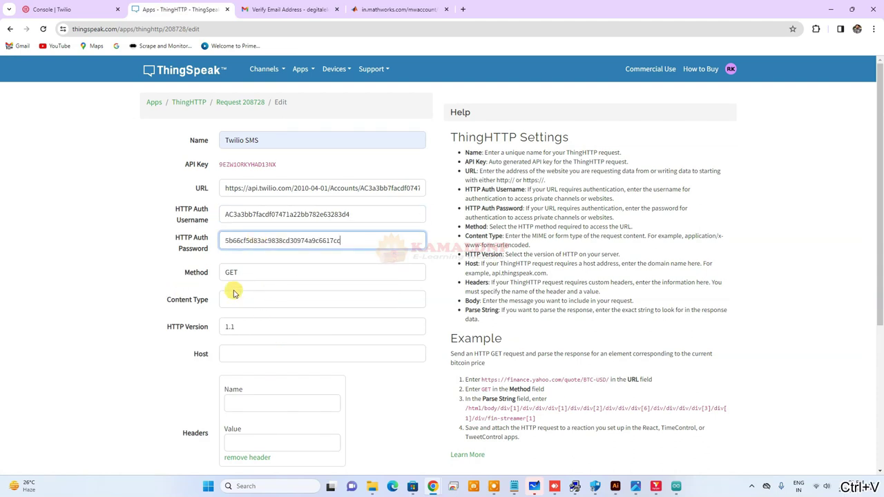
Step: Set the method to POST and content type to application/x-www-form-urlencoded
click(256, 275)
click(239, 295)
click(235, 299)
click(309, 325)
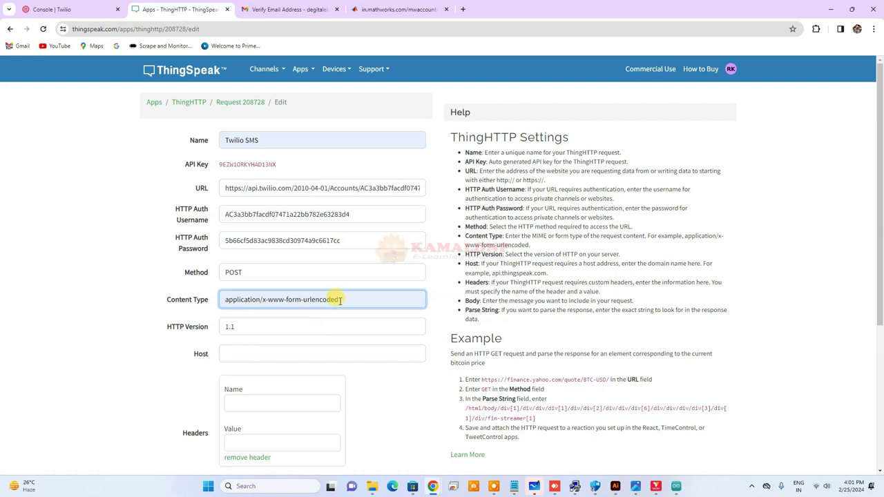
drag(358, 301, 187, 306)
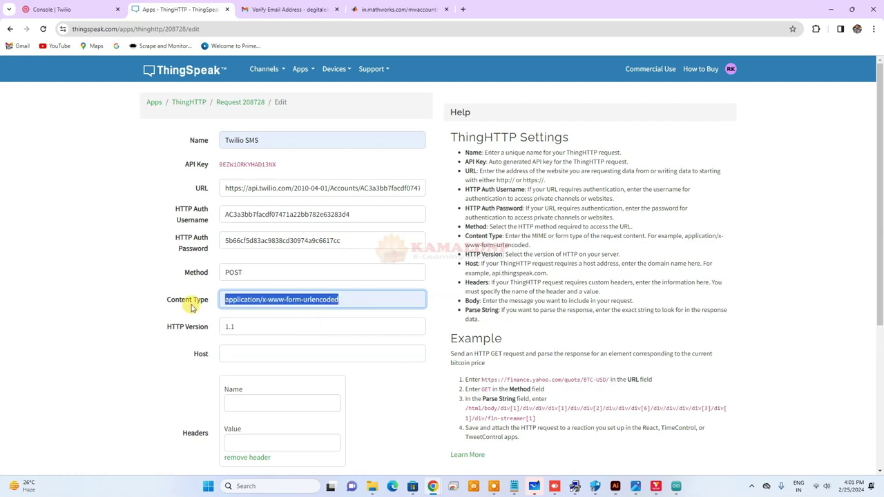
click(242, 355)
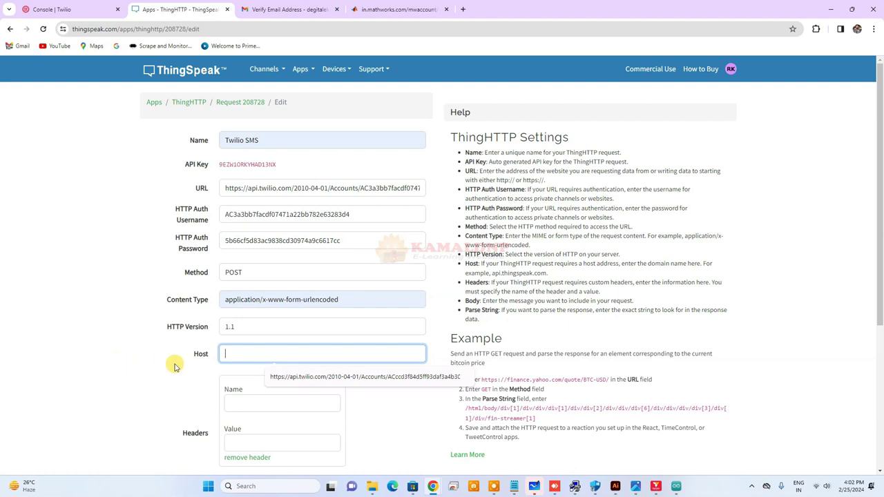
scroll(200, 346, down, 2)
Step: Remove the empty custom header and paste the prepared To/From/Body SMS text into Body
click(248, 271)
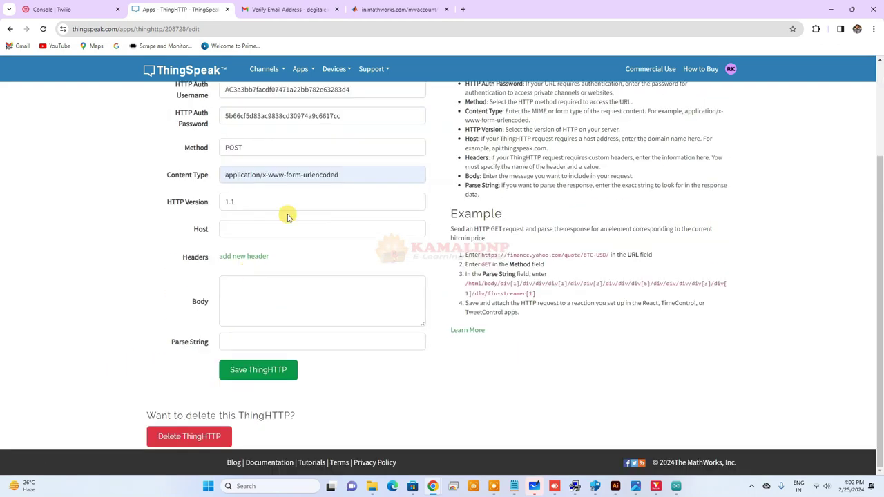
click(279, 294)
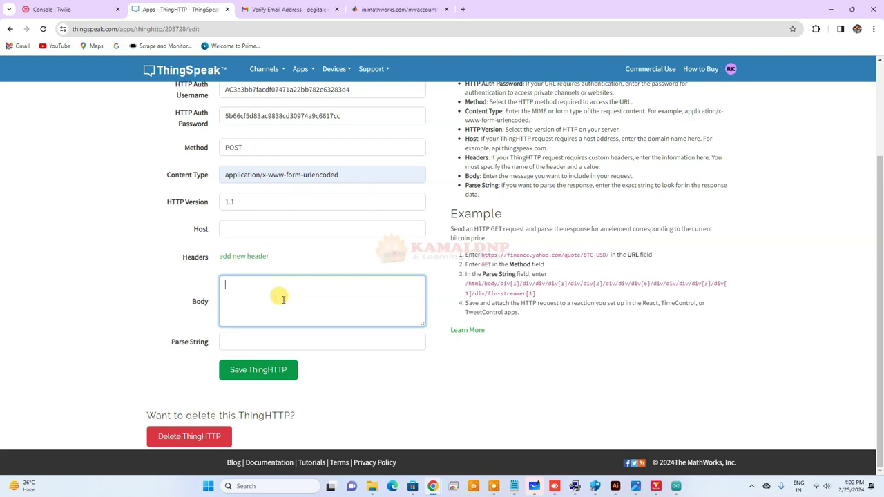
click(52, 9)
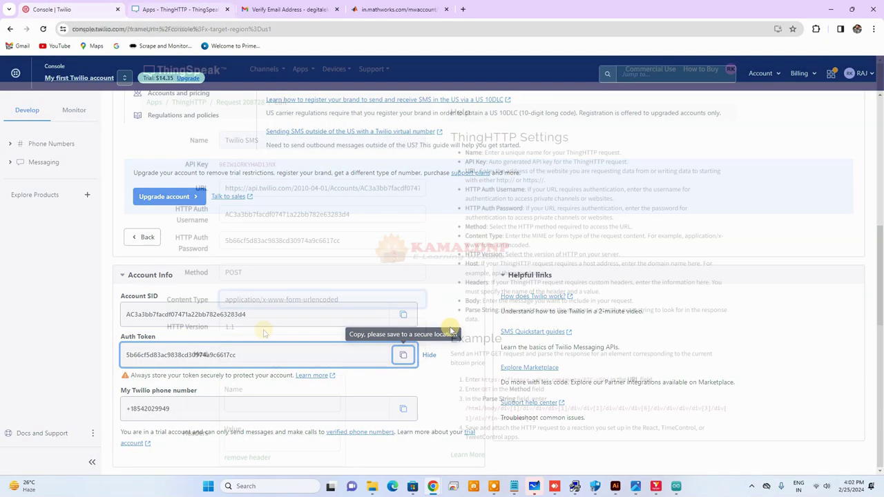
scroll(267, 366, down, 3)
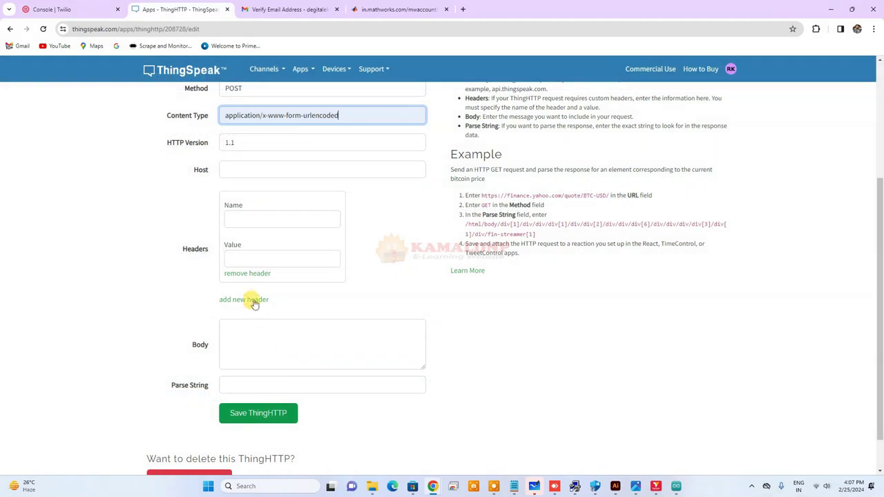
click(251, 274)
click(252, 310)
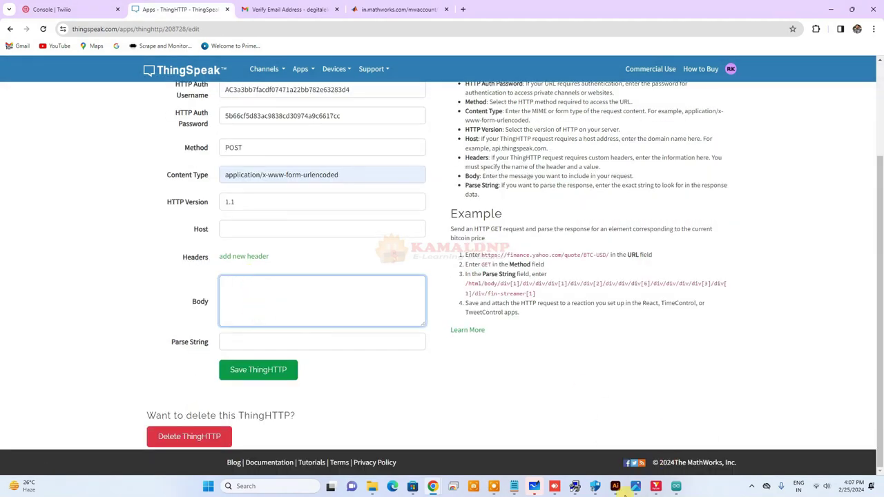
mouse_move(544, 487)
click(532, 462)
drag(608, 160, 0, 157)
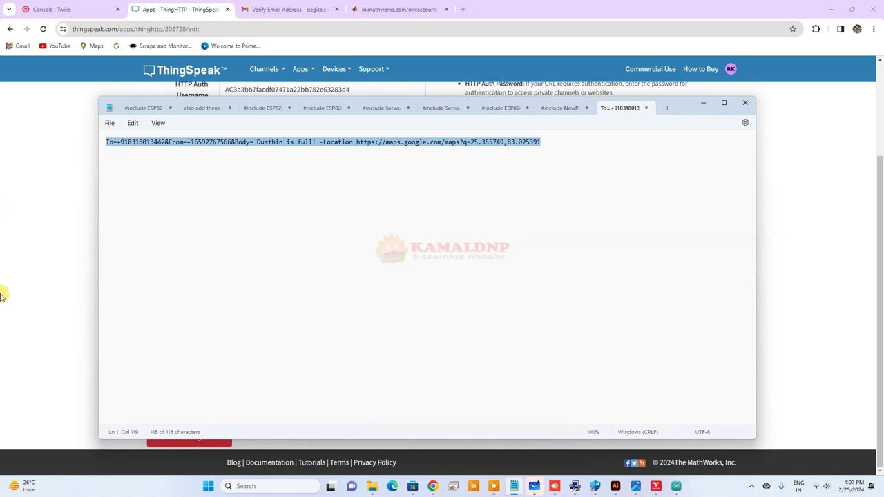
click(2, 292)
click(264, 302)
key(ctrl+v)
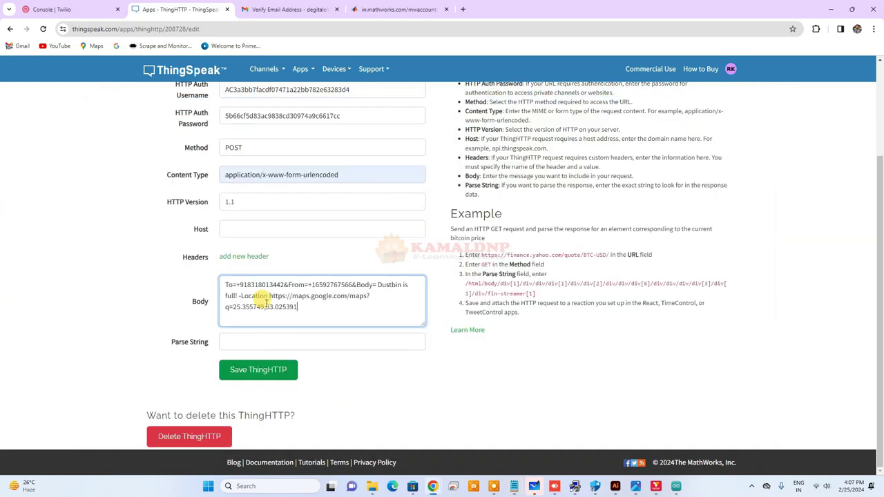
Step: Replace the body's From number with the Twilio phone number
click(67, 7)
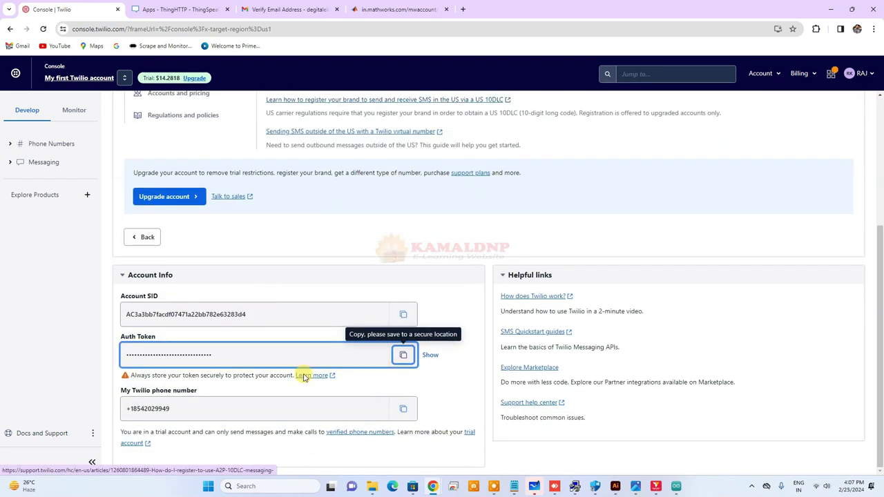
click(403, 410)
click(160, 6)
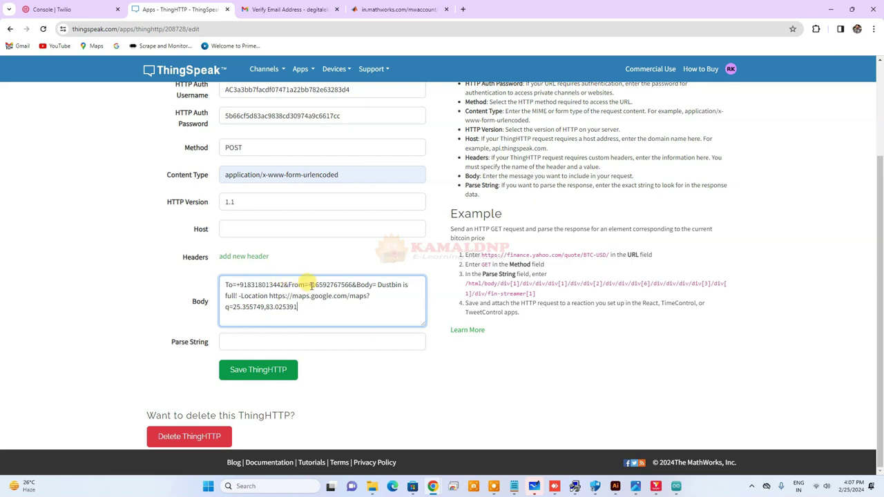
drag(307, 285, 345, 283)
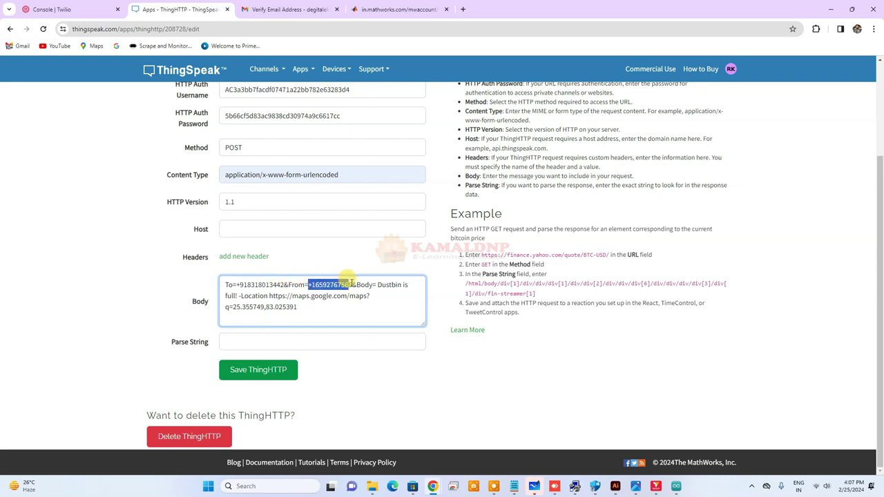
key(ctrl+v)
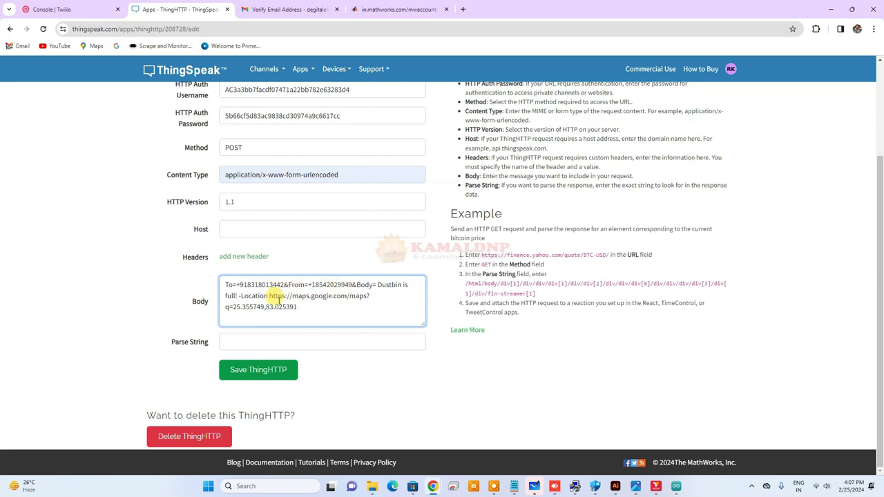
drag(282, 284, 235, 284)
click(263, 283)
click(255, 284)
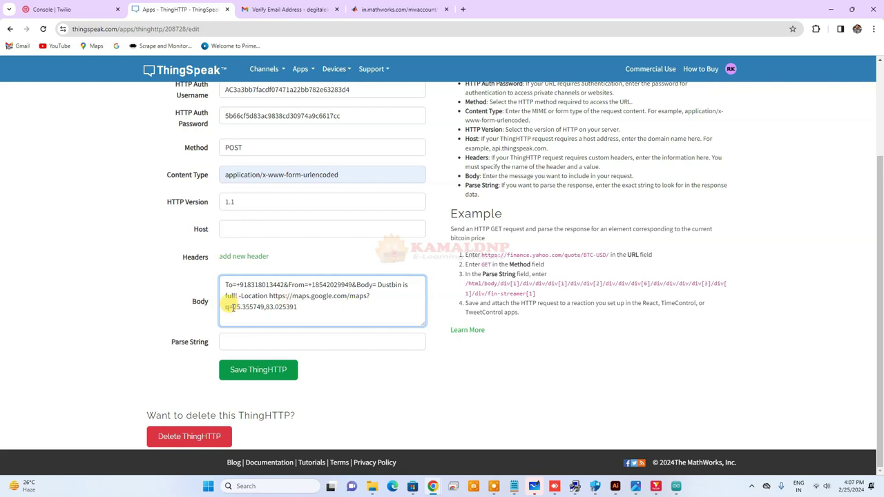
Step: Fix the maps link coordinates, save the ThingHTTP, and close the Verify Email and MathWorks tabs
drag(234, 307, 278, 307)
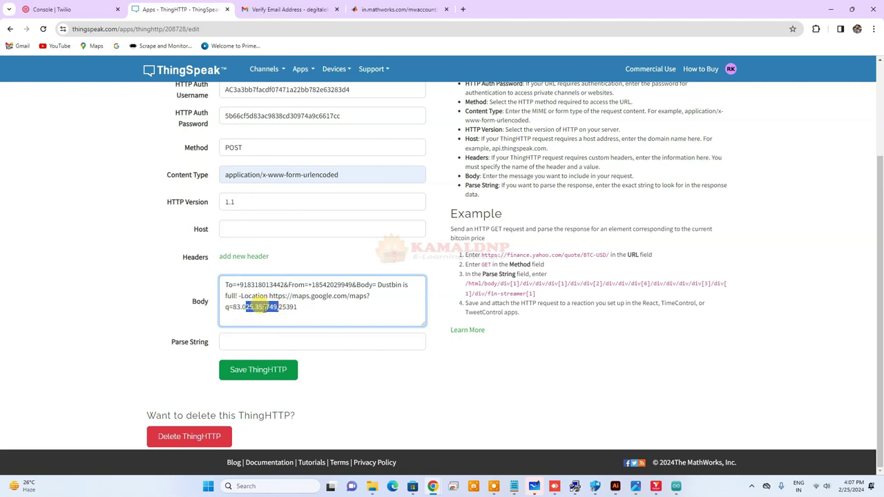
key(ctrl+z)
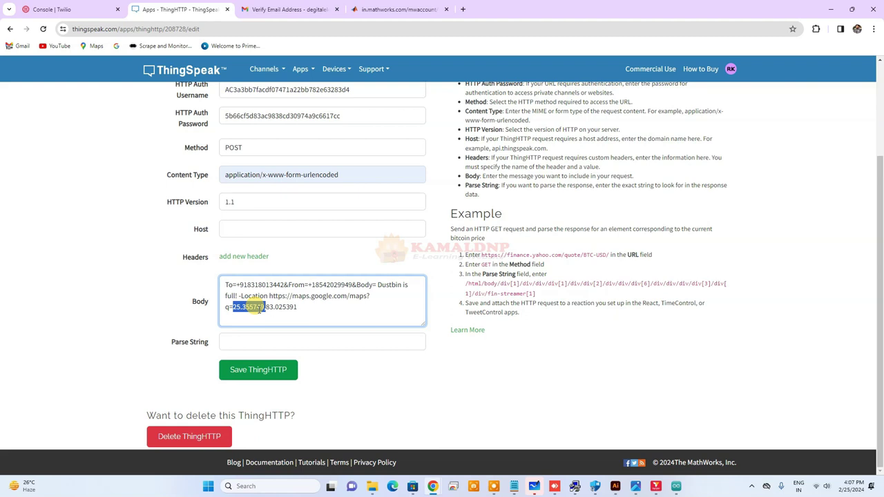
drag(328, 314, 247, 309)
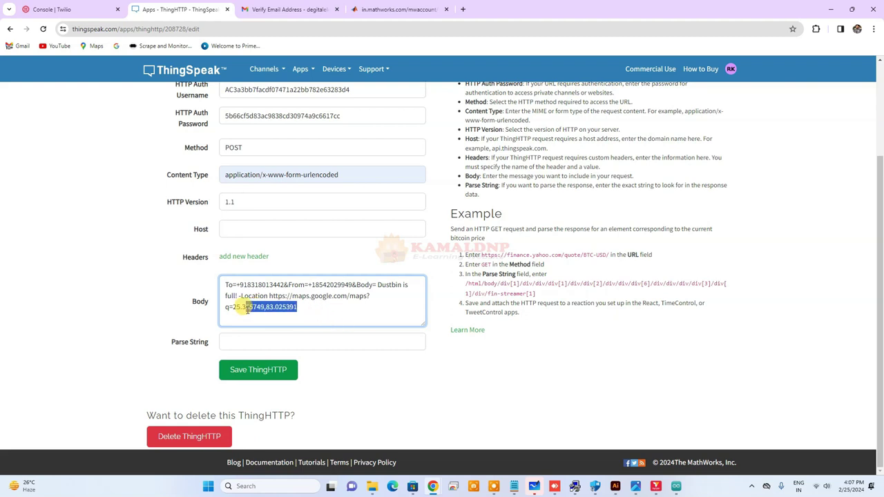
click(250, 371)
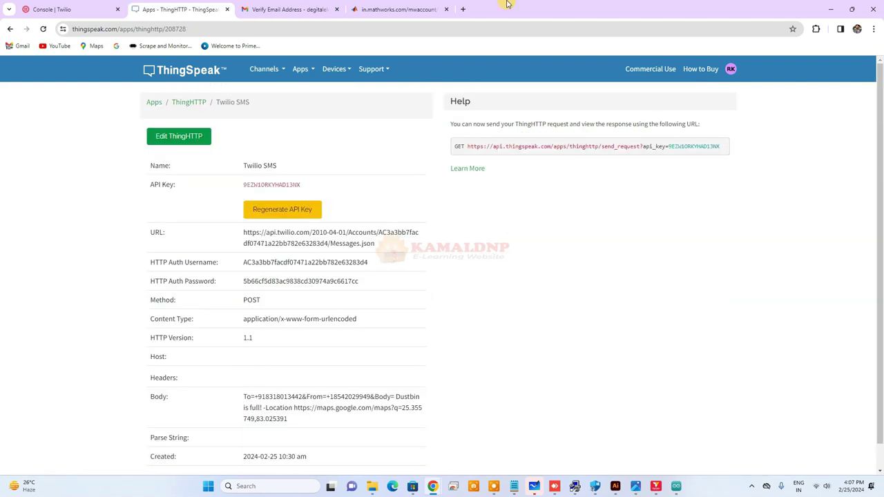
click(337, 10)
click(337, 9)
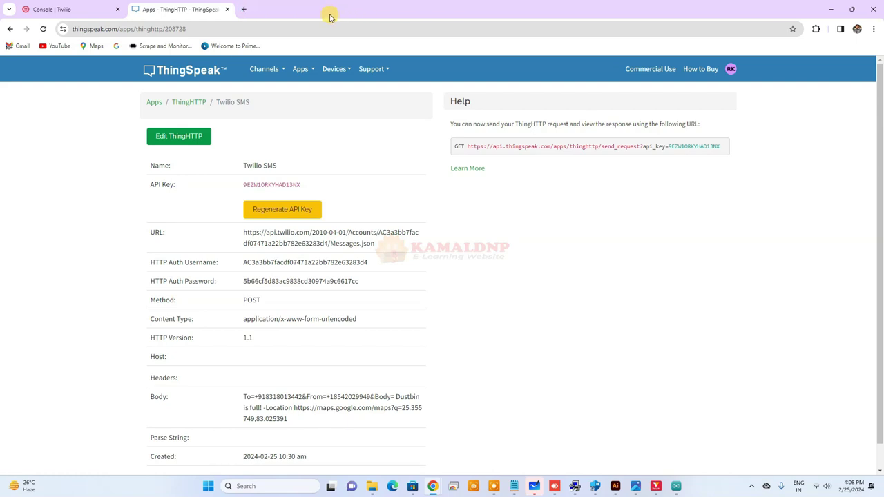
Step: Open latlong.net in a new browser tab
click(245, 10)
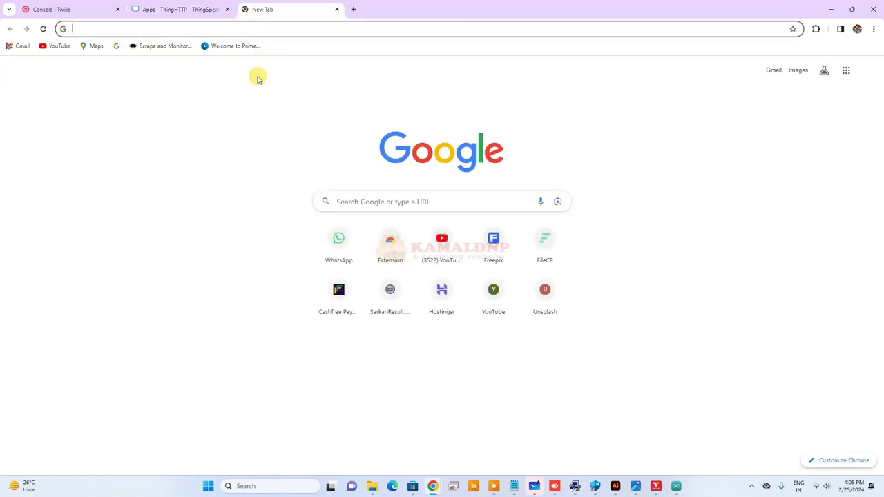
text(LA)
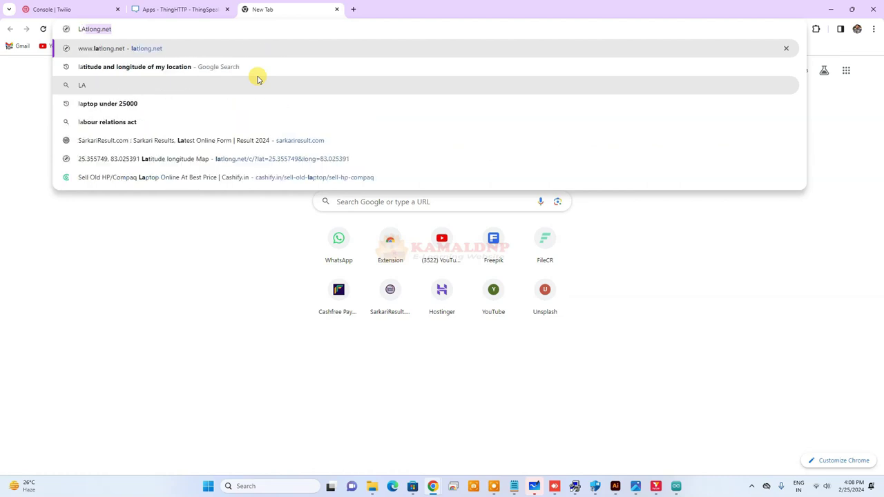
key(Right)
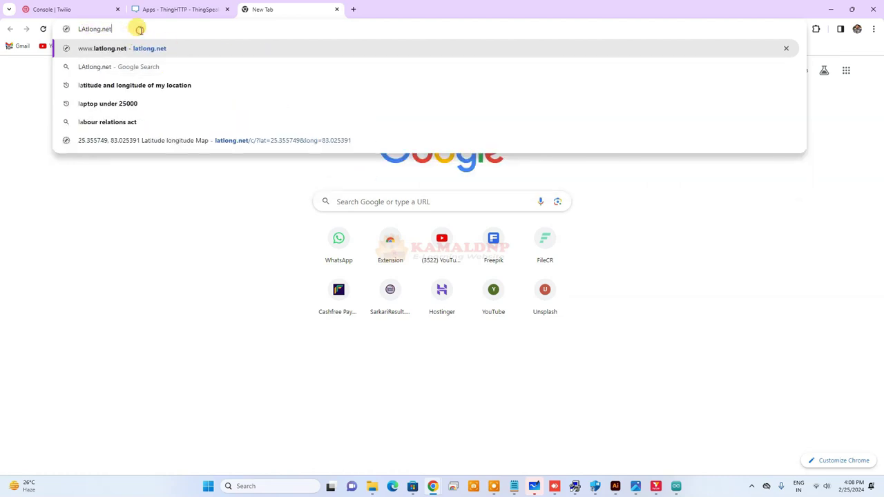
key(Return)
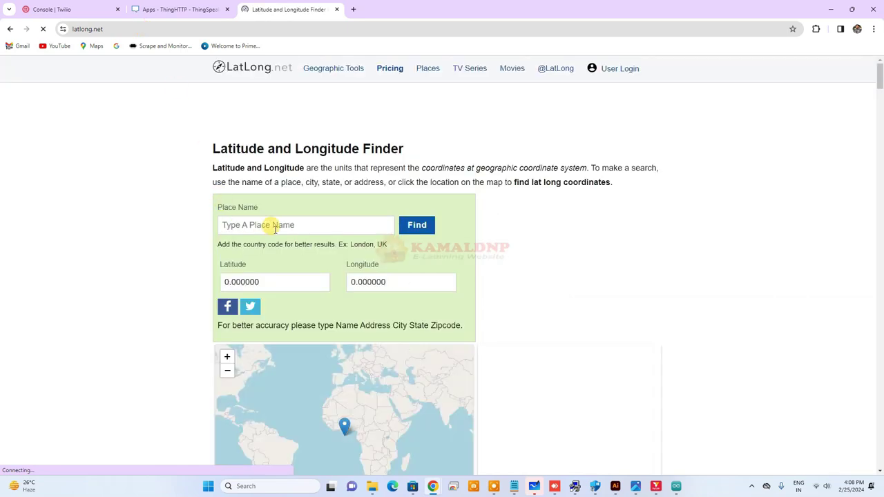
Step: Look up the saved address and confirm latitude 25.355749, longitude 83.025391
click(274, 226)
click(304, 250)
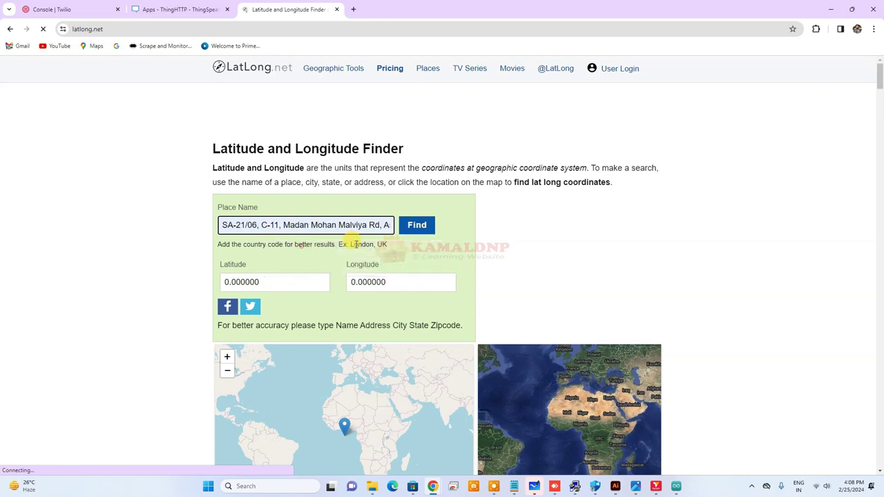
click(422, 227)
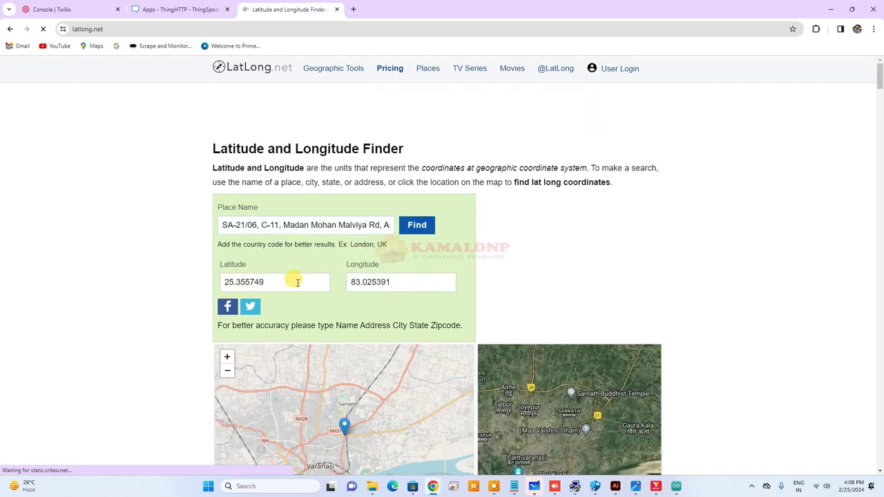
drag(296, 281, 200, 285)
drag(419, 285, 321, 285)
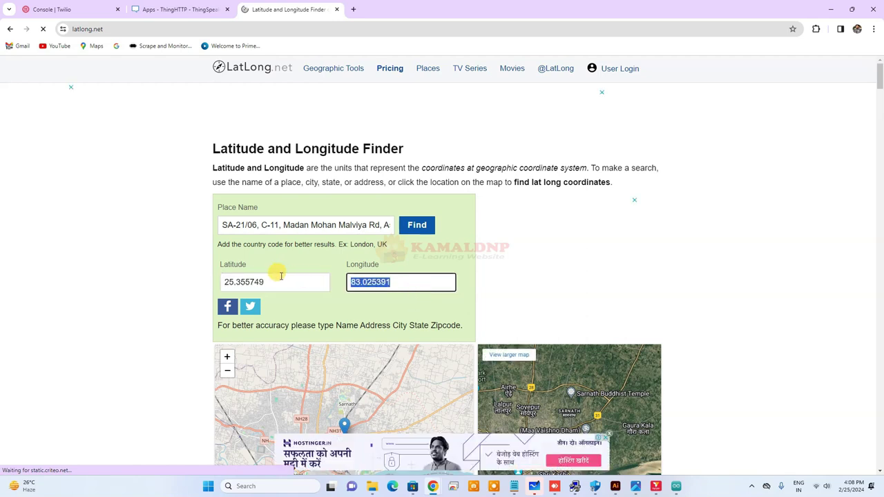
click(137, 343)
scroll(145, 347, down, 4)
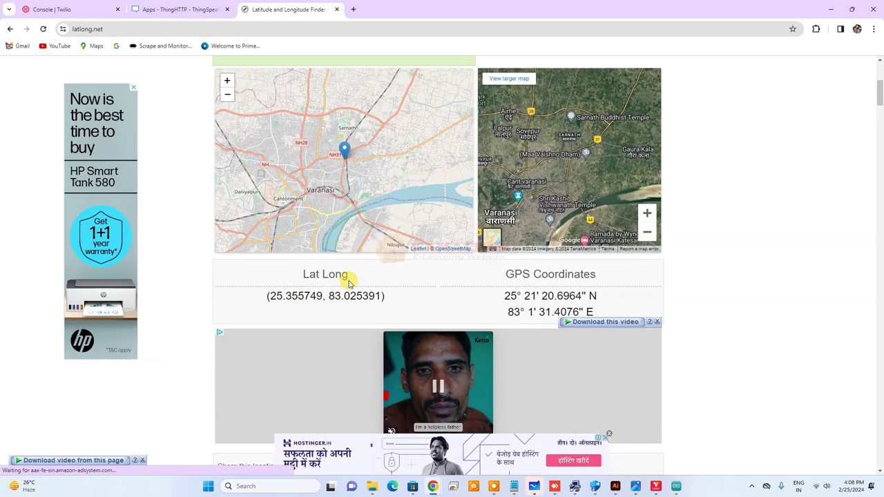
click(183, 9)
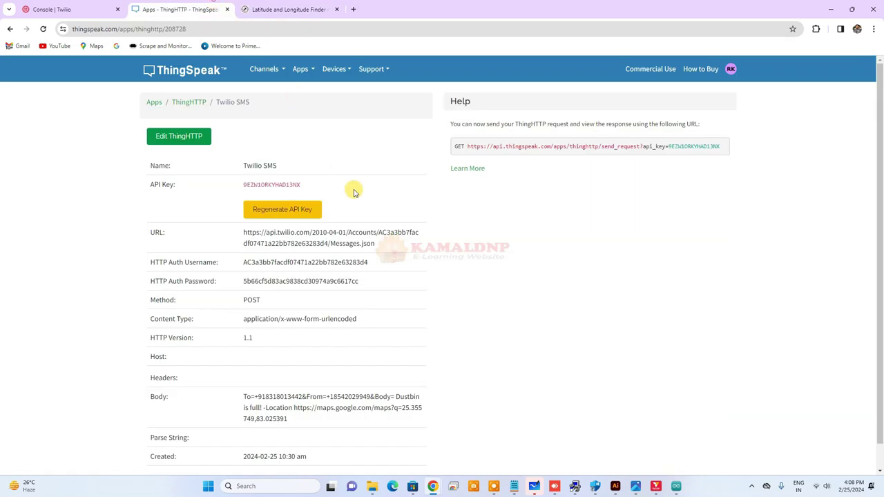
Step: Review the saved Twilio SMS request, then bring up Arduino IDE with the Send_Text upload output
scroll(357, 336, down, 1)
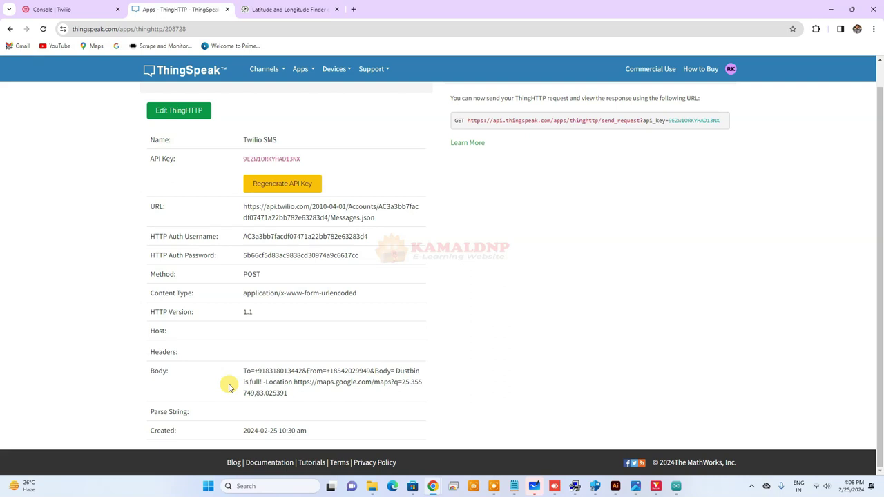
scroll(387, 290, up, 1)
click(76, 7)
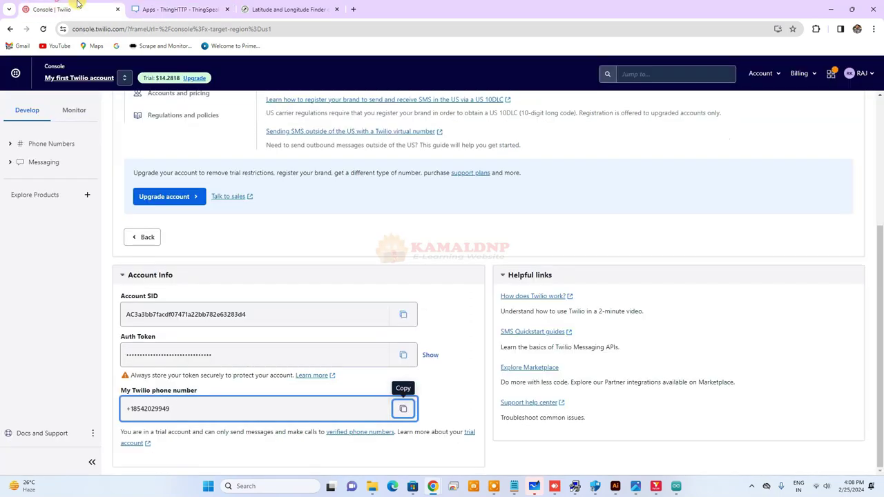
click(676, 486)
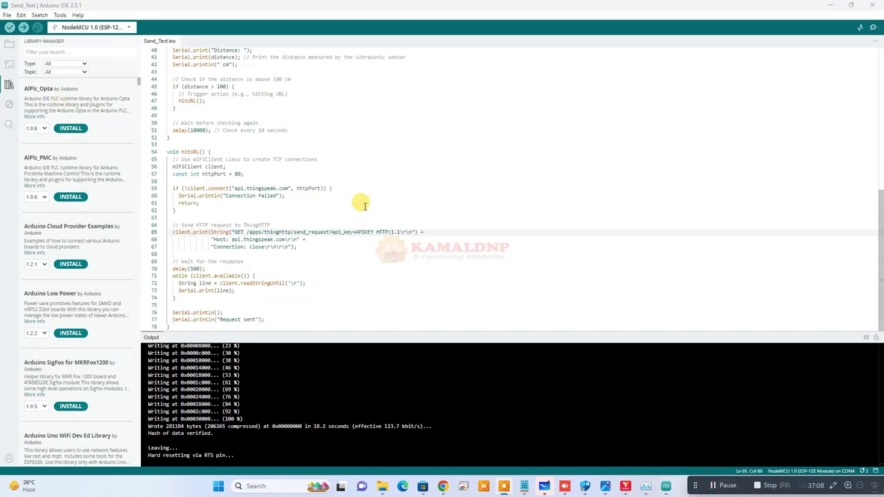
Step: Scroll to the Send_Text sketch's ESP8266WiFi and NewPing includes and open the File menu
scroll(364, 205, up, 10)
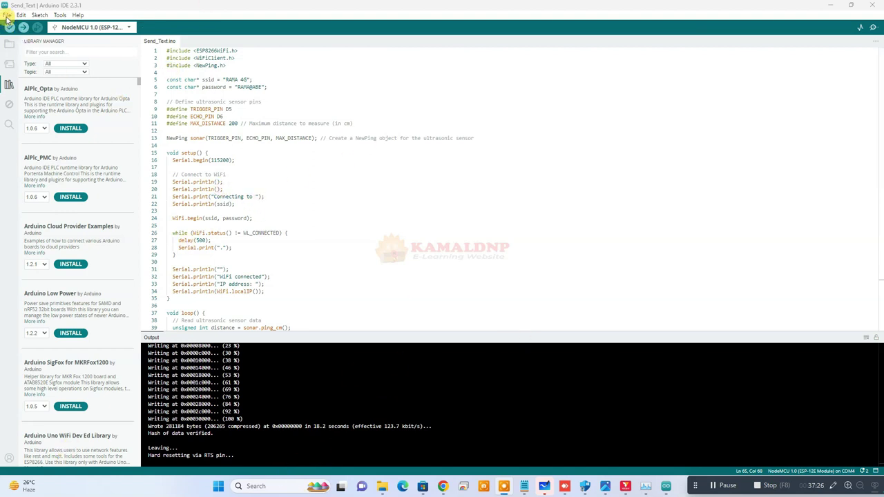
click(7, 16)
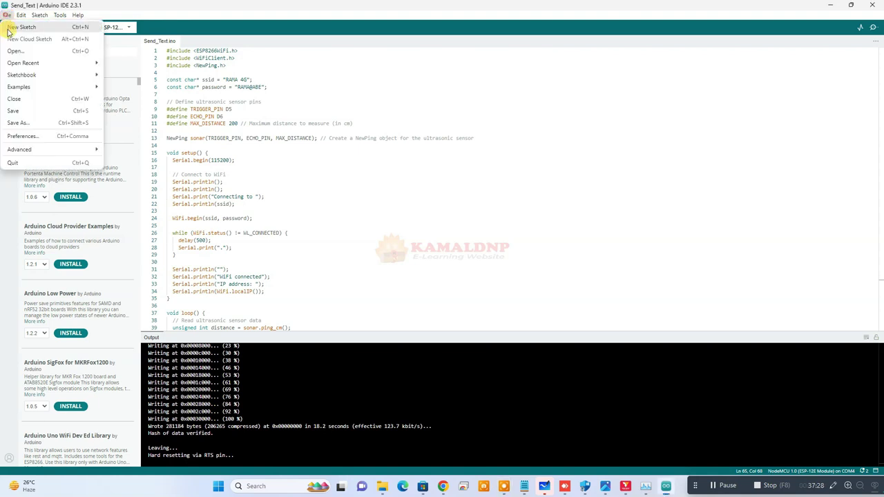
click(62, 136)
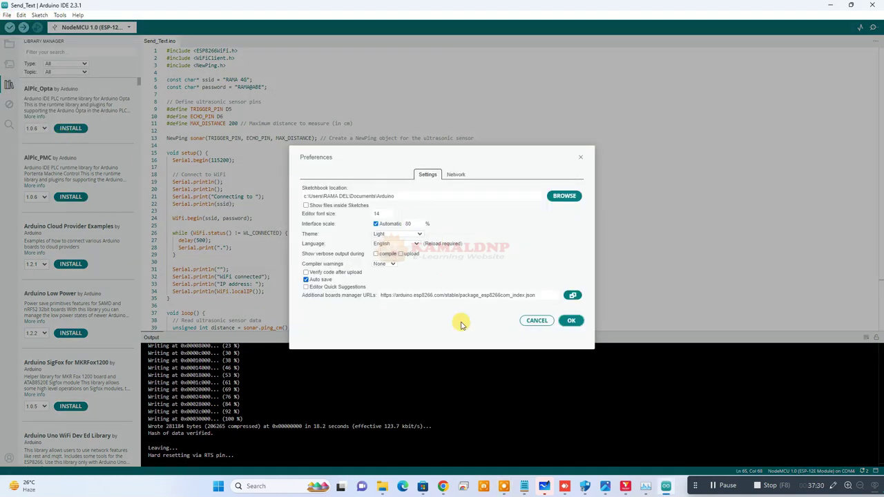
click(414, 295)
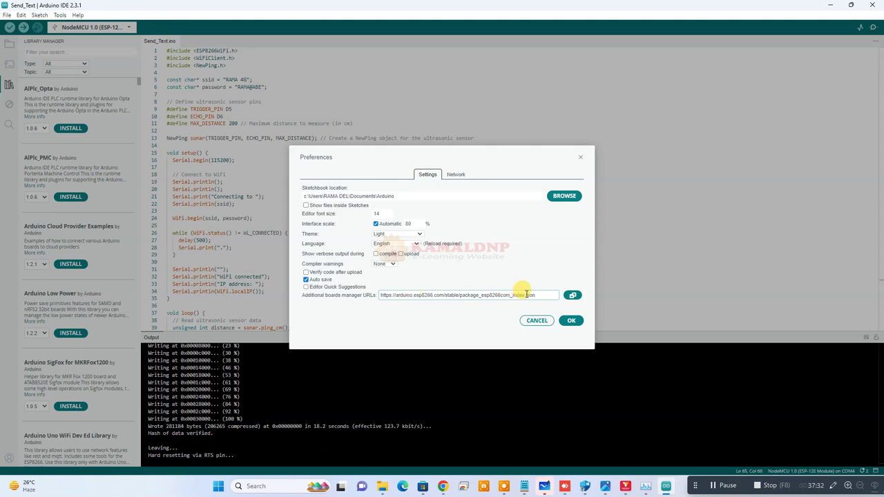
drag(547, 297, 376, 297)
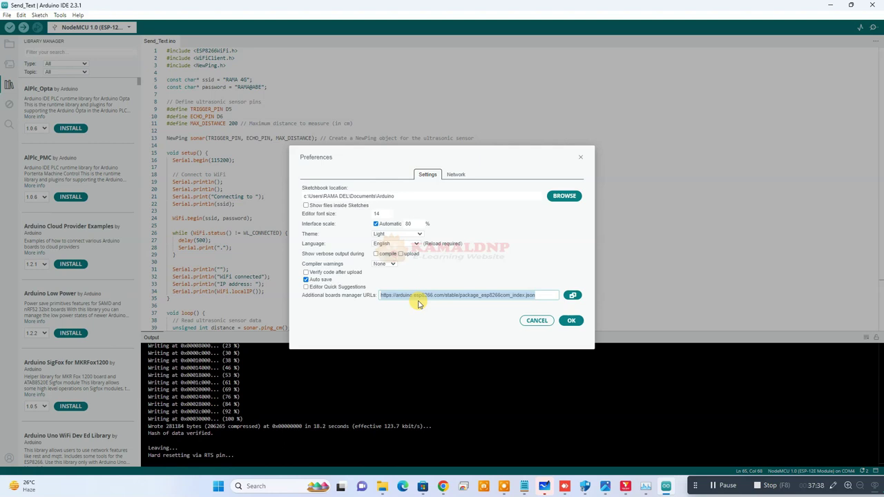
click(572, 322)
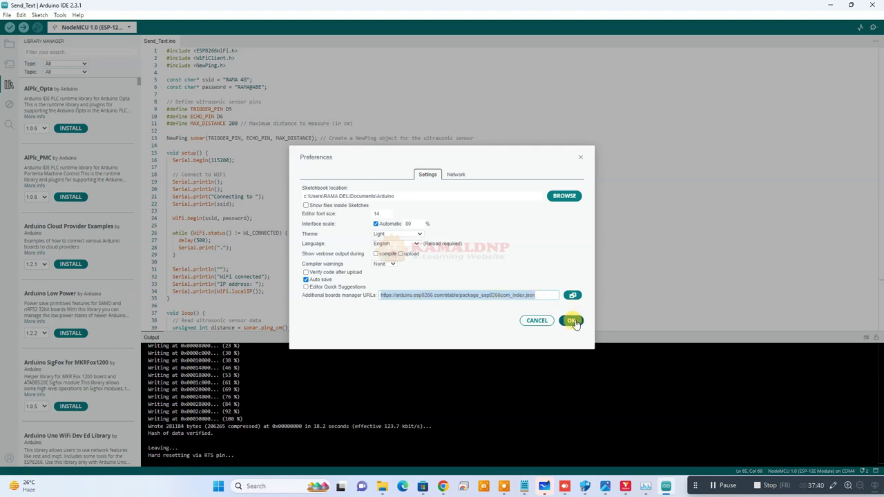